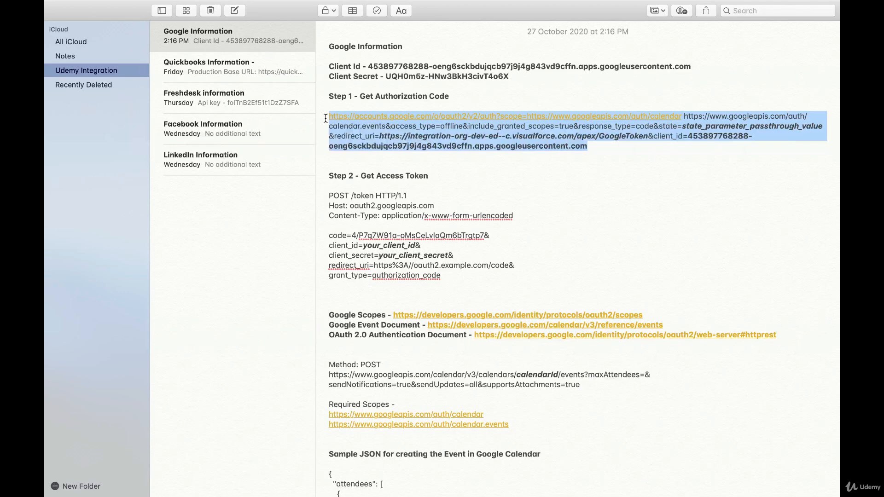
Step: Undo twice to restore the line breaks in the Step 1 authorization URL block
{"action": "key", "text": "super+z"}
{"action": "key", "text": "super+z"}
{"action": "key", "text": "super+z"}
{"action": "key", "text": "super+z"}
{"action": "key", "text": "super+z"}
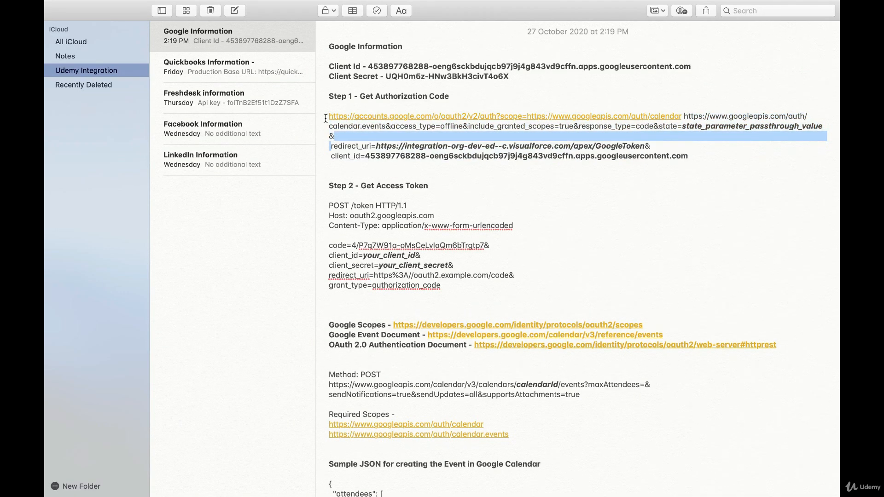
{"action": "key", "text": "super+z"}
{"action": "key", "text": "super+z"}
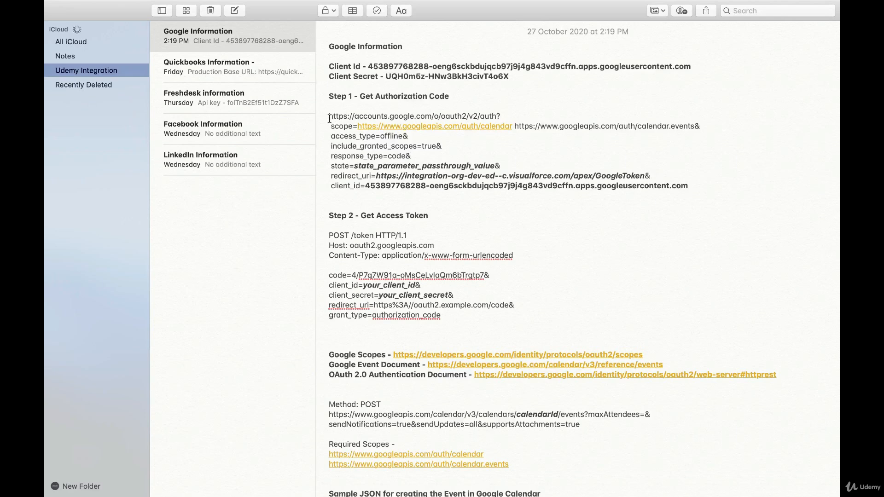
{"action": "left_click_drag", "start_coordinate": [328, 116], "coordinate": [689, 184]}
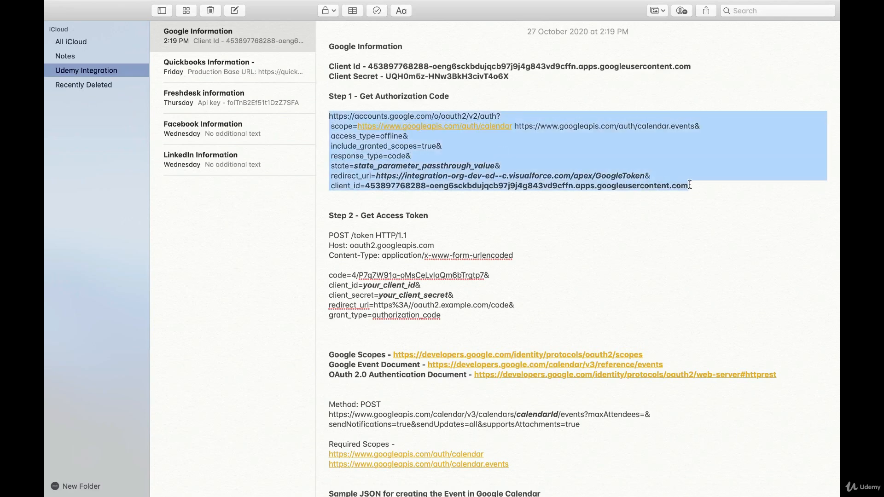
Step: Join the scope=, access_type=offline&, include_granted_scopes and response_type=code& lines into one line
{"action": "left_click", "coordinate": [332, 126]}
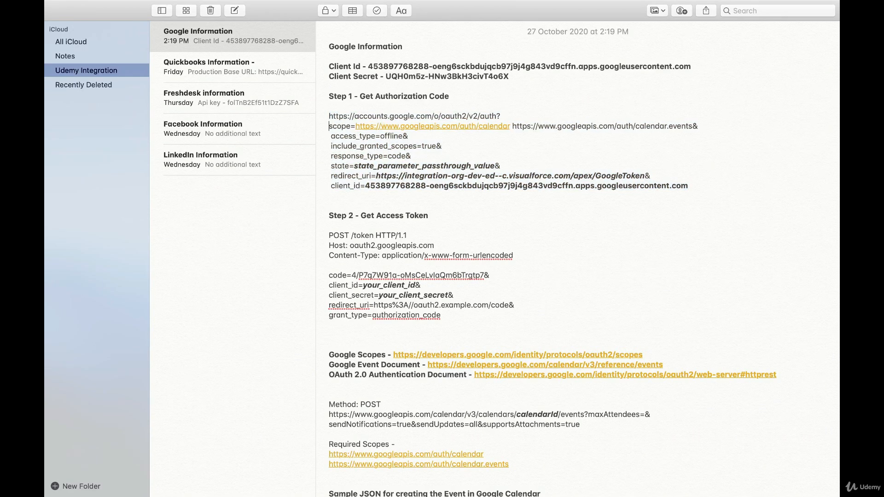
{"action": "key", "text": "BackSpace"}
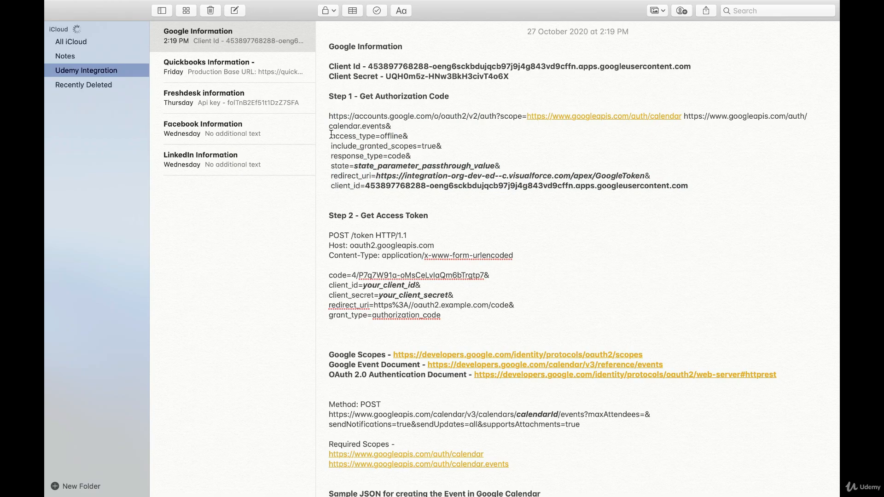
{"action": "left_click", "coordinate": [332, 135]}
{"action": "key", "text": "BackSpace"}
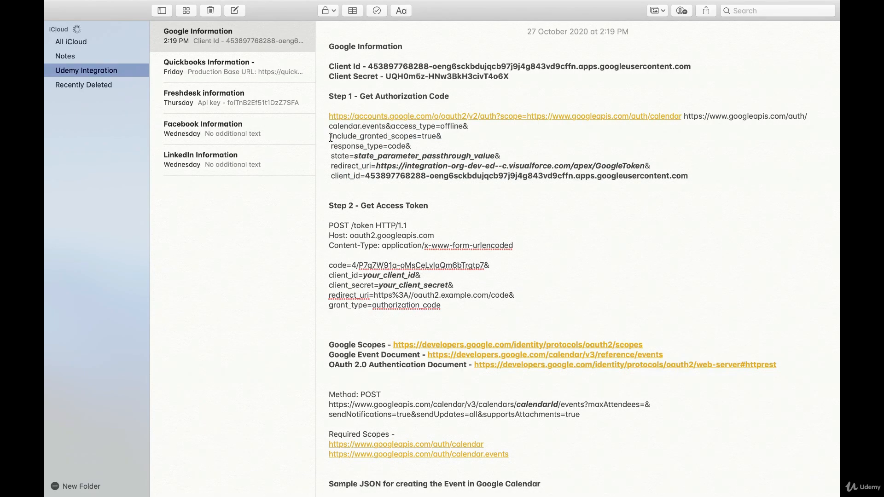
{"action": "left_click", "coordinate": [330, 137]}
{"action": "key", "text": "BackSpace"}
{"action": "left_click", "coordinate": [332, 135]}
{"action": "key", "text": "BackSpace"}
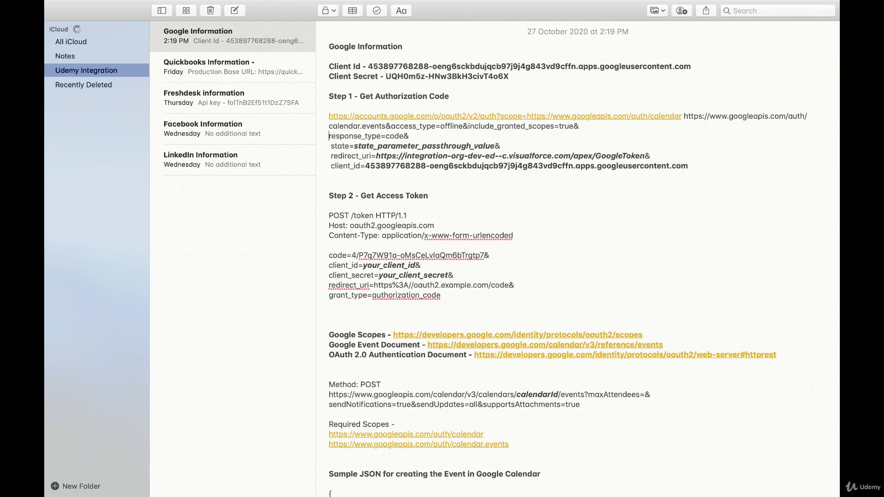
{"action": "key", "text": "BackSpace"}
Step: Join the state=, redirect_uri= and client_id= lines so the URL is one paragraph
{"action": "left_click", "coordinate": [332, 136]}
{"action": "key", "text": "BackSpace"}
{"action": "key", "text": "BackSpace"}
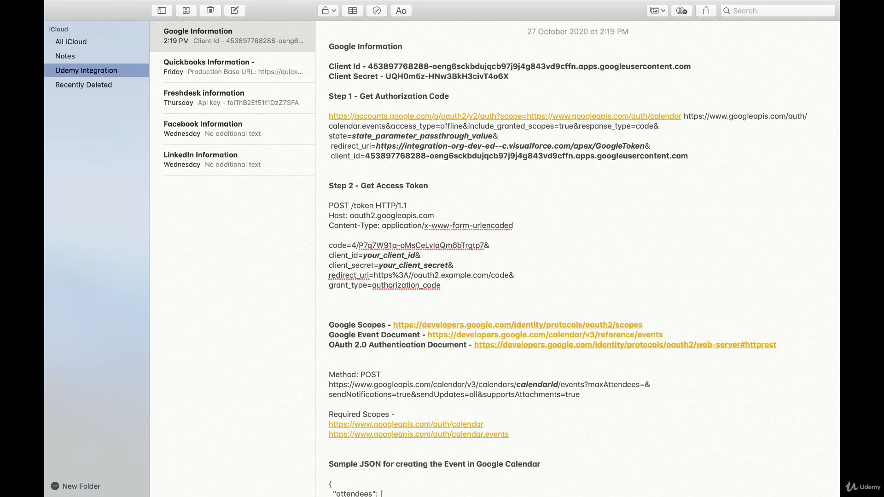
{"action": "left_click", "coordinate": [332, 146]}
{"action": "key", "text": "BackSpace"}
{"action": "key", "text": "BackSpace"}
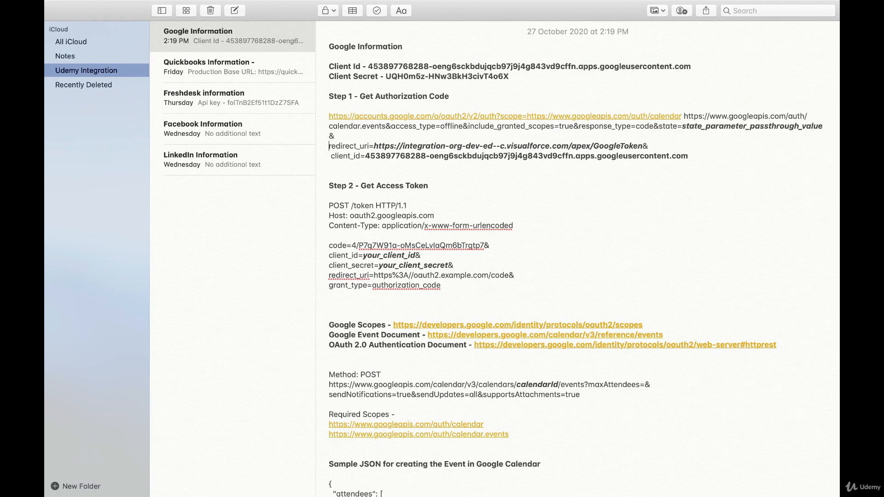
{"action": "left_click", "coordinate": [331, 146]}
{"action": "key", "text": "BackSpace"}
{"action": "key", "text": "BackSpace"}
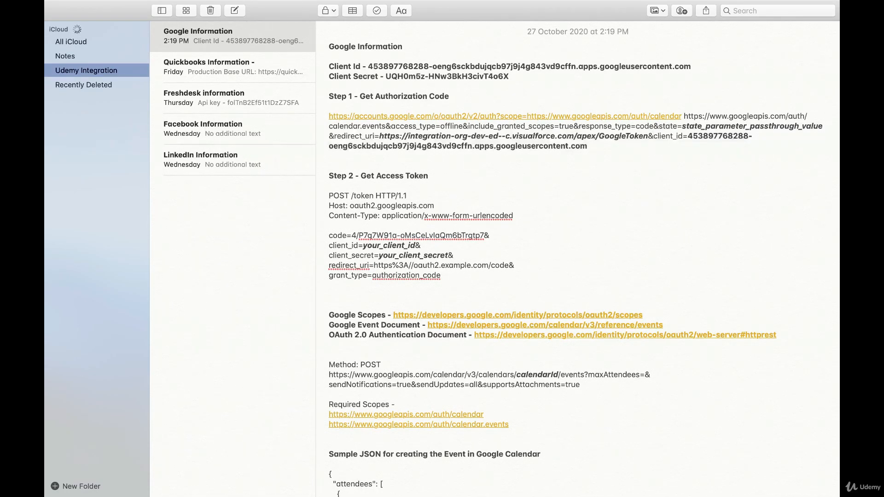
Step: Check the rejoined Step 1 URL paragraph and bring up Spotlight search
{"action": "left_click_drag", "start_coordinate": [588, 146], "coordinate": [320, 117]}
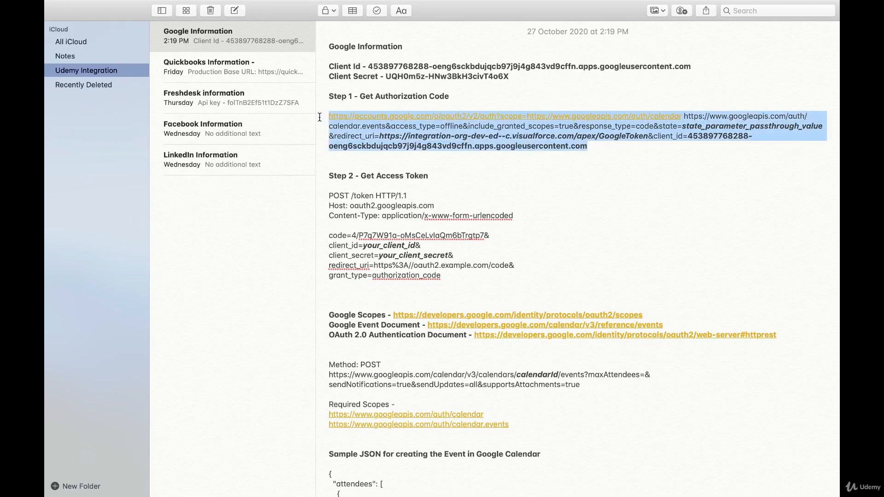
{"action": "key", "text": "Right"}
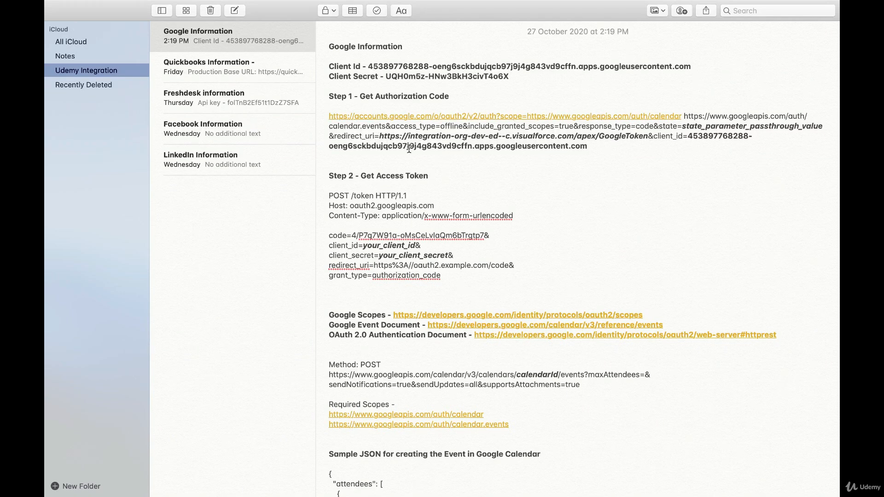
{"action": "key", "text": "super+space"}
Step: Launch Safari, copy the drive.readonly scope URL from the Drive API table, and return to the note
{"action": "type", "text": "saf"}
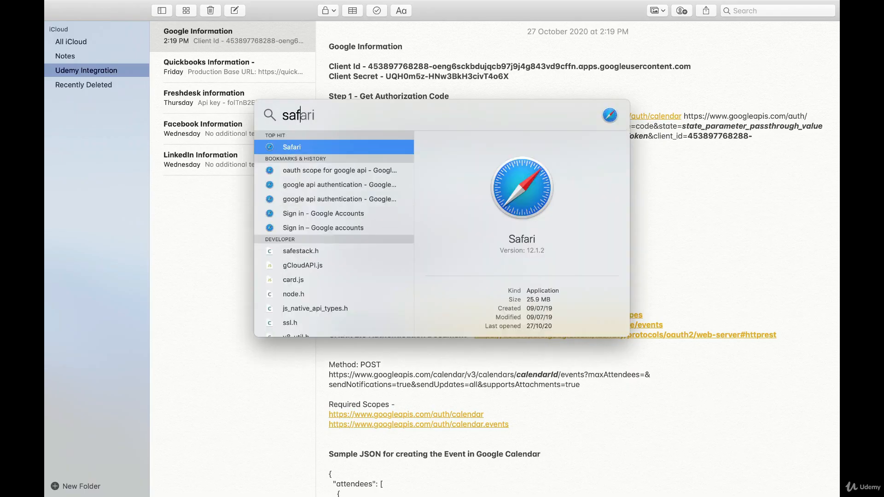
{"action": "key", "text": "Return"}
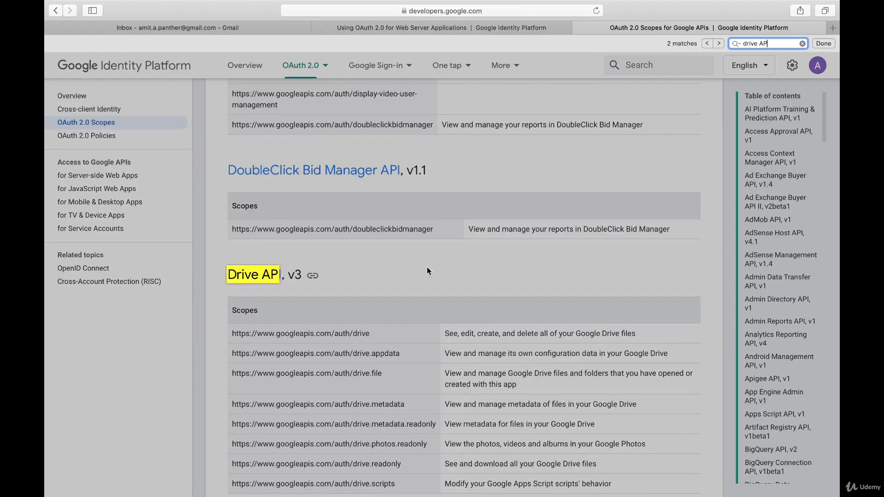
{"action": "left_click", "coordinate": [347, 288]}
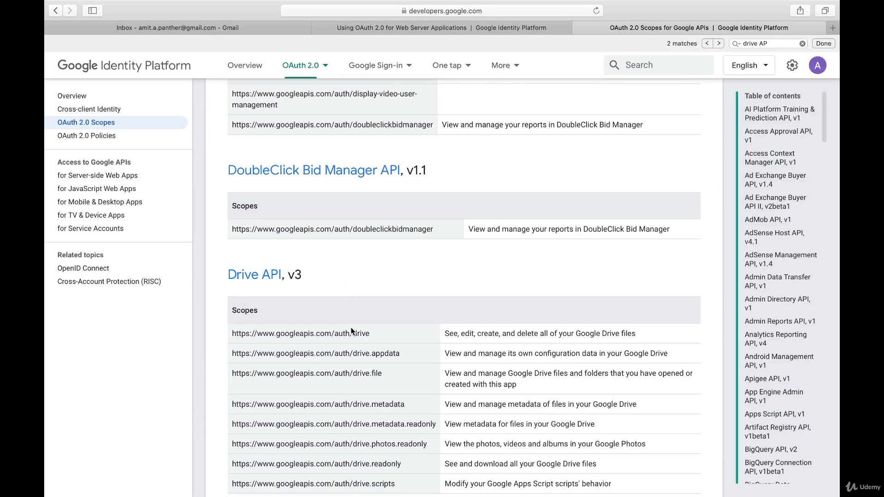
{"action": "scroll", "coordinate": [376, 391], "scroll_direction": "down", "scroll_amount": 2}
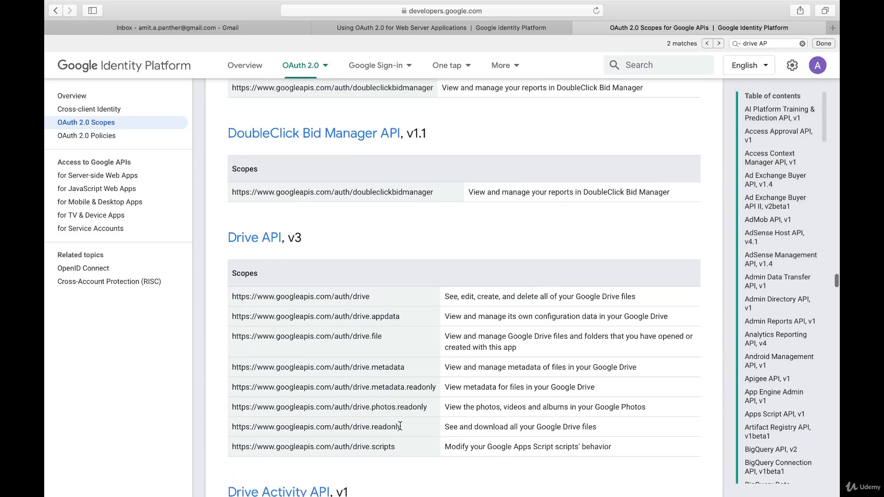
{"action": "left_click_drag", "start_coordinate": [401, 427], "coordinate": [231, 427]}
{"action": "key", "text": "super+c"}
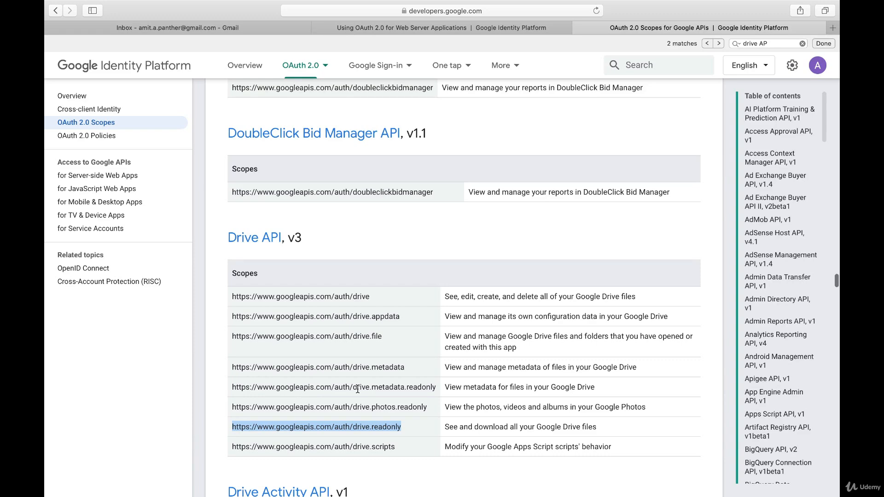
{"action": "key", "text": "ctrl+Left"}
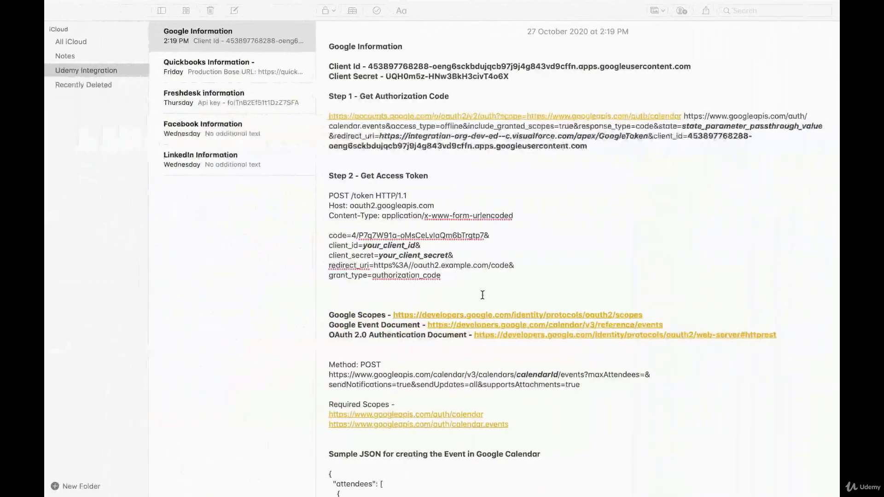
{"action": "left_click", "coordinate": [385, 126]}
Step: Add drive.readonly after calendar.events and load the updated Step 1 URL in a new Safari tab
{"action": "key", "text": "super+v"}
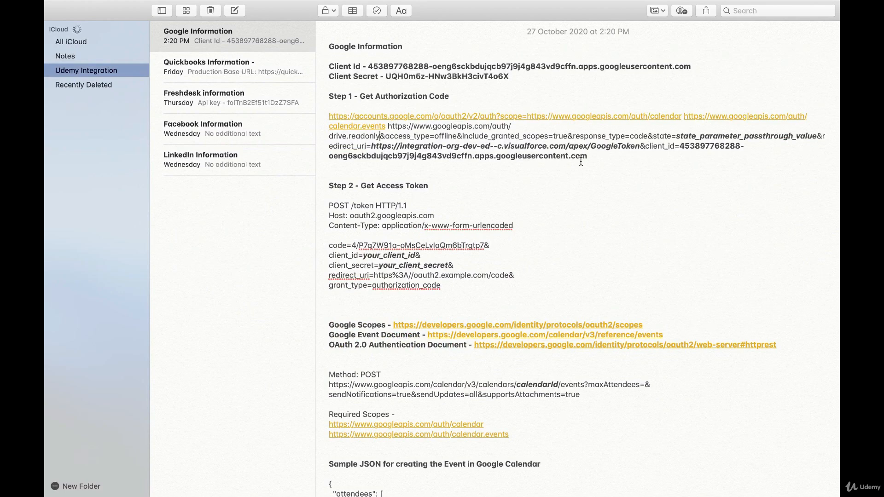
{"action": "left_click_drag", "start_coordinate": [588, 156], "coordinate": [328, 120]}
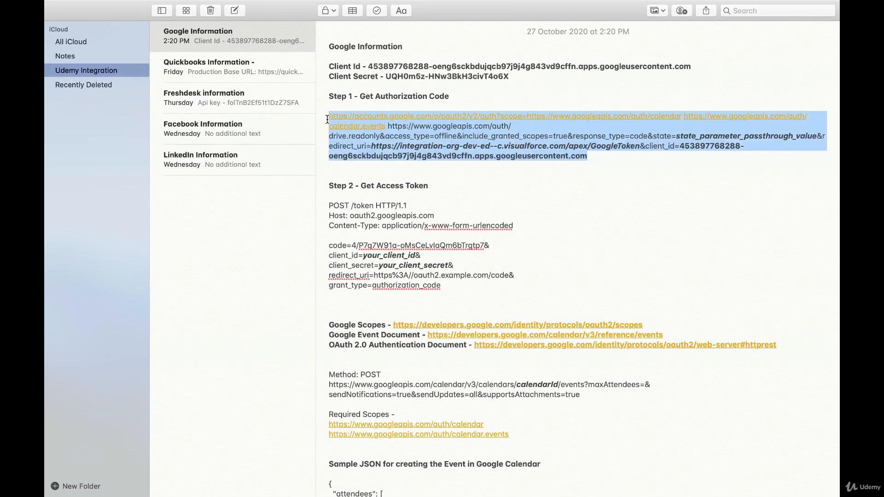
{"action": "key", "text": "super+Tab"}
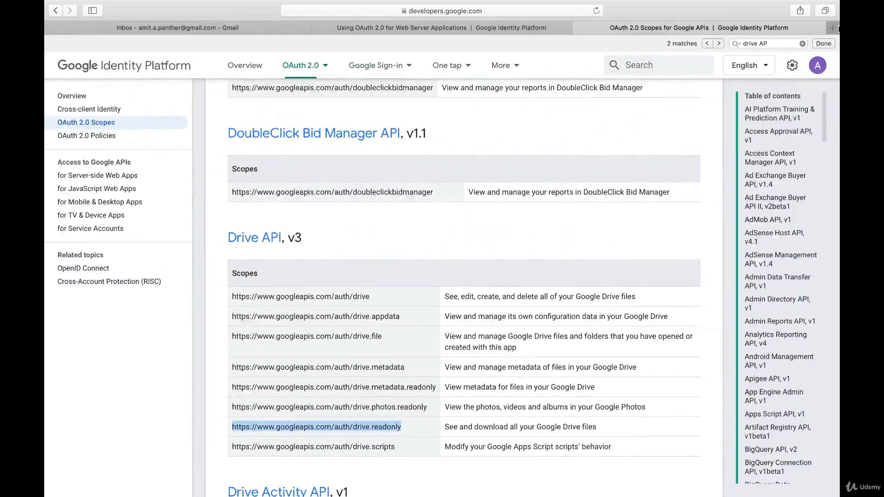
{"action": "key", "text": "super+t"}
{"action": "key", "text": "super+v"}
{"action": "key", "text": "Return"}
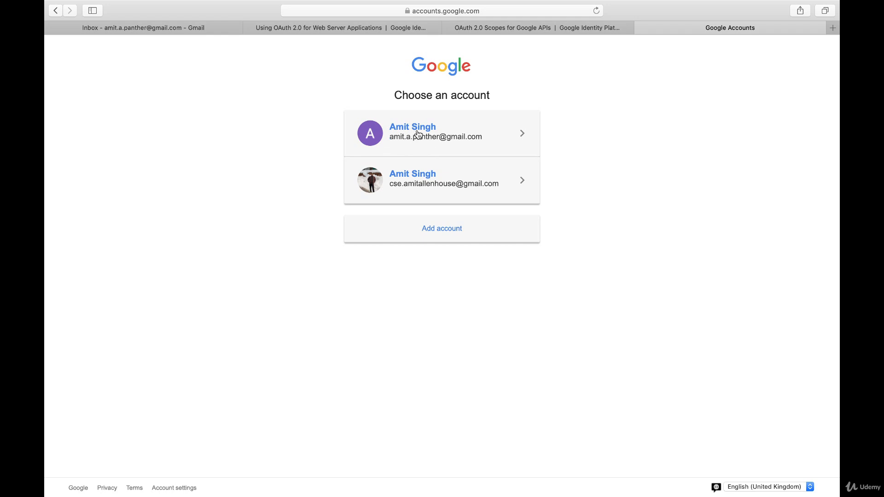
Step: Choose the second Google account and allow the requested Google Drive and Calendar access
{"action": "left_click", "coordinate": [448, 187]}
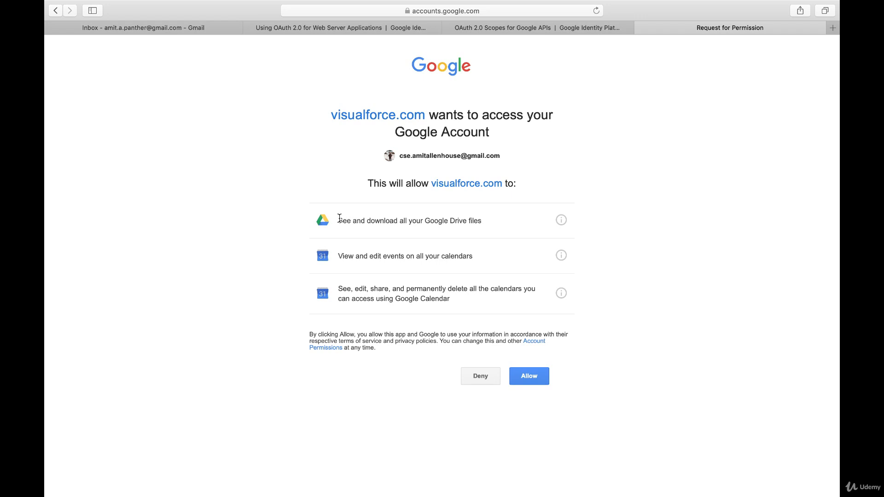
{"action": "left_click_drag", "start_coordinate": [340, 219], "coordinate": [483, 220]}
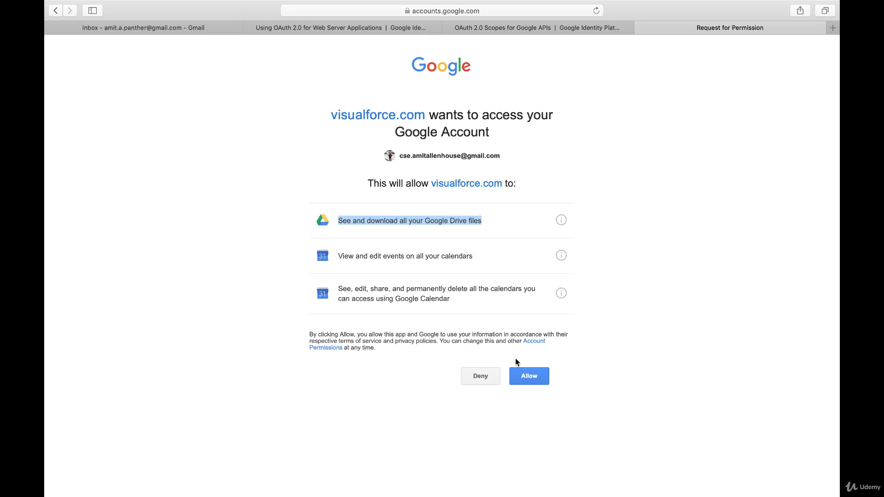
{"action": "left_click", "coordinate": [536, 380]}
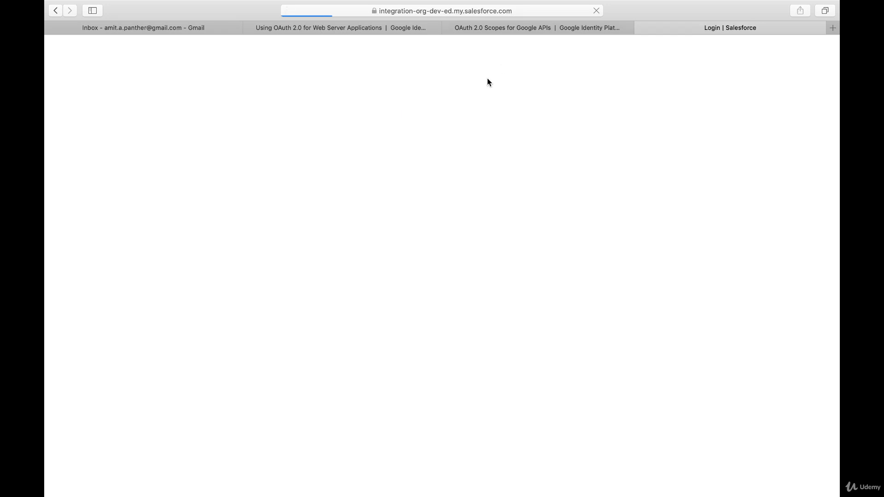
Step: Inspect the full redirect URL in Safari's address bar
{"action": "left_click", "coordinate": [526, 10]}
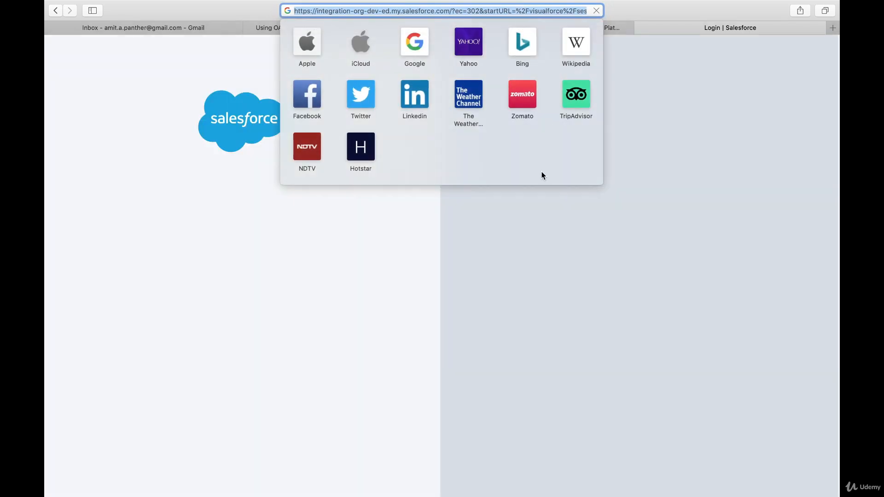
{"action": "key", "text": "Right"}
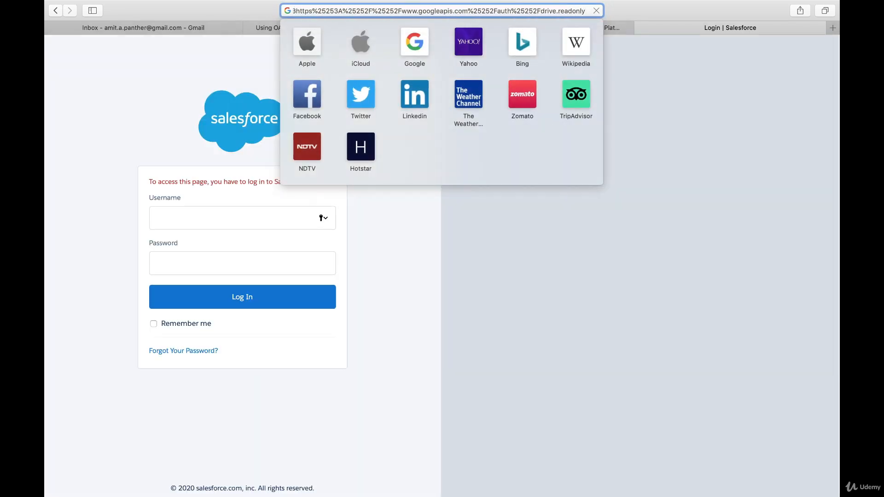
{"action": "key", "text": "super+a"}
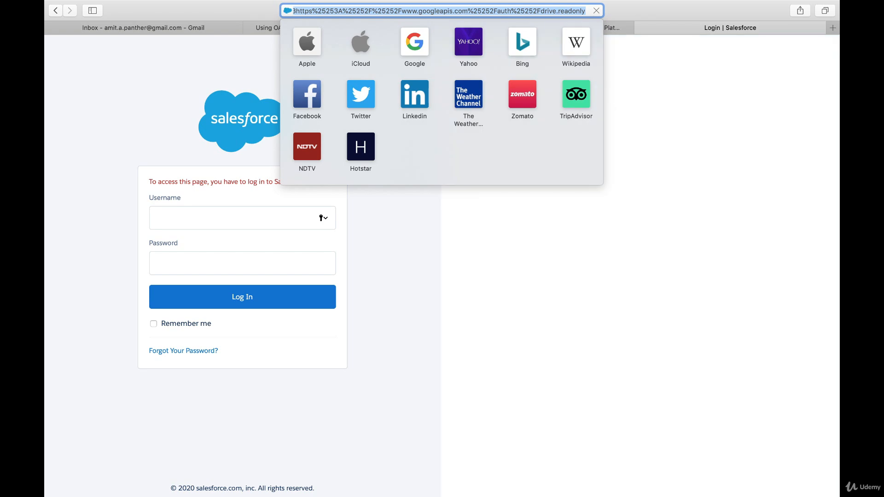
{"action": "left_click", "coordinate": [391, 274]}
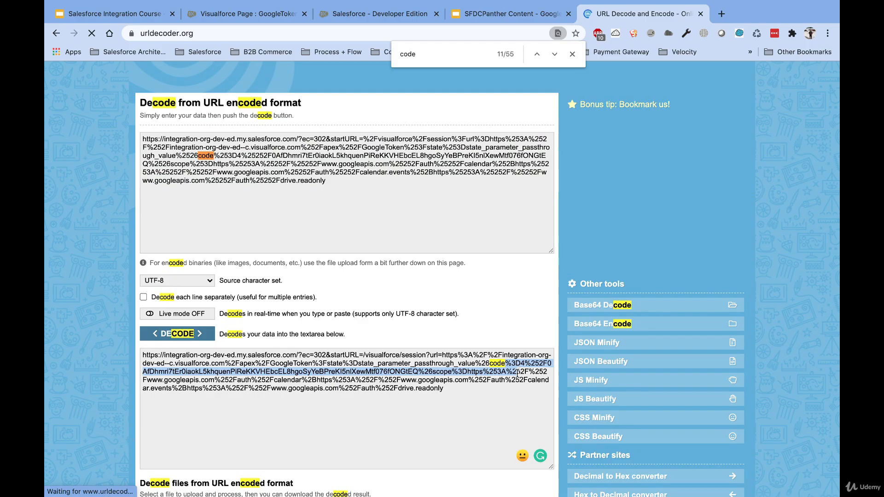
{"action": "left_click_drag", "start_coordinate": [518, 374], "coordinate": [517, 391]}
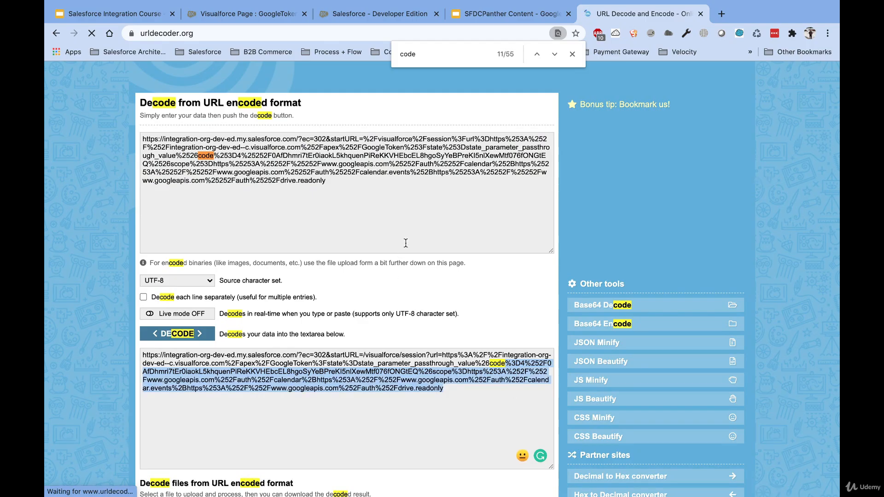
Step: Enter the Salesforce username and log in to the developer org
{"action": "key", "text": "ctrl+Left"}
{"action": "key", "text": "ctrl+Left"}
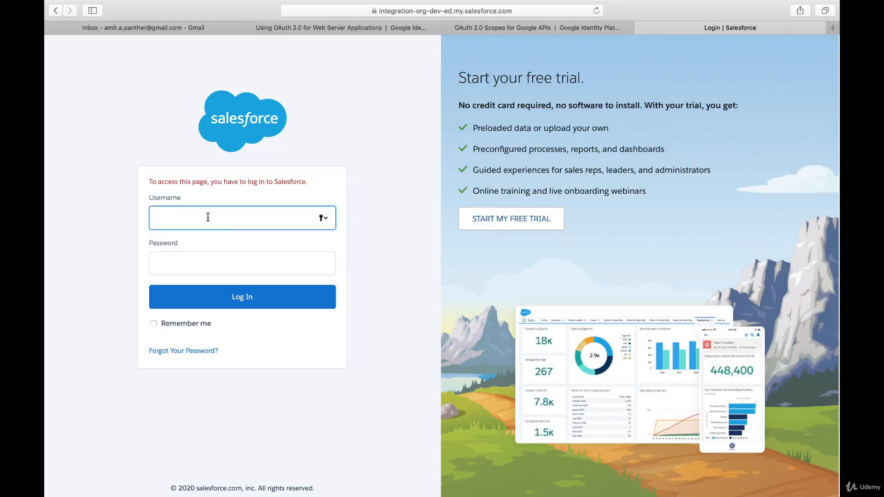
{"action": "type", "text": "amit@"}
{"action": "left_click", "coordinate": [532, 11]}
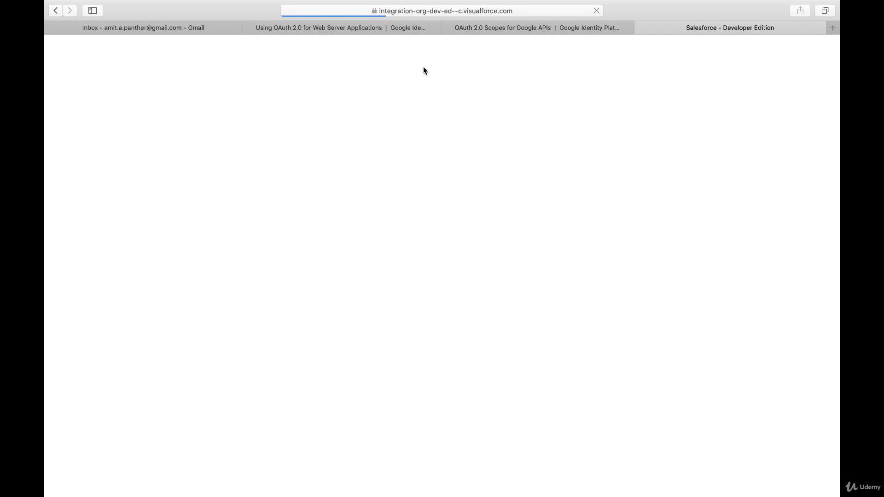
Step: Find the sample authorization-code response URL in the OAuth 2.0 docs and pick out its code parameter
{"action": "left_click", "coordinate": [345, 29]}
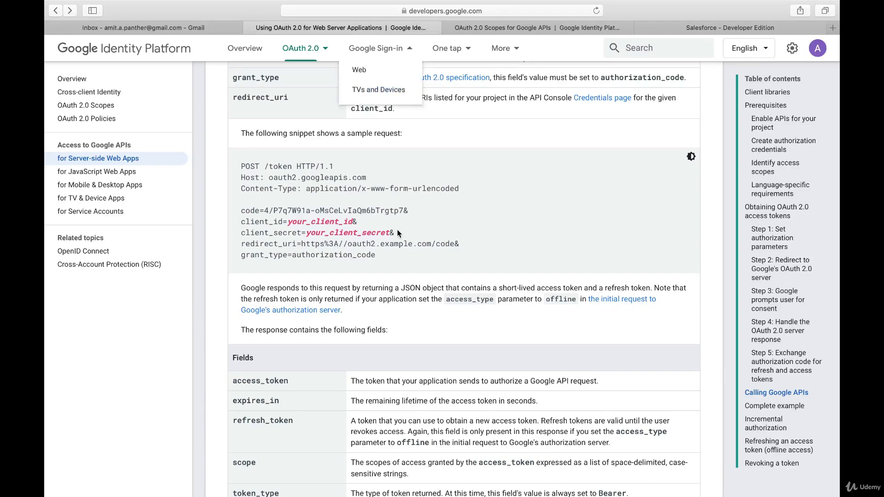
{"action": "scroll", "coordinate": [397, 230], "scroll_direction": "up", "scroll_amount": 10}
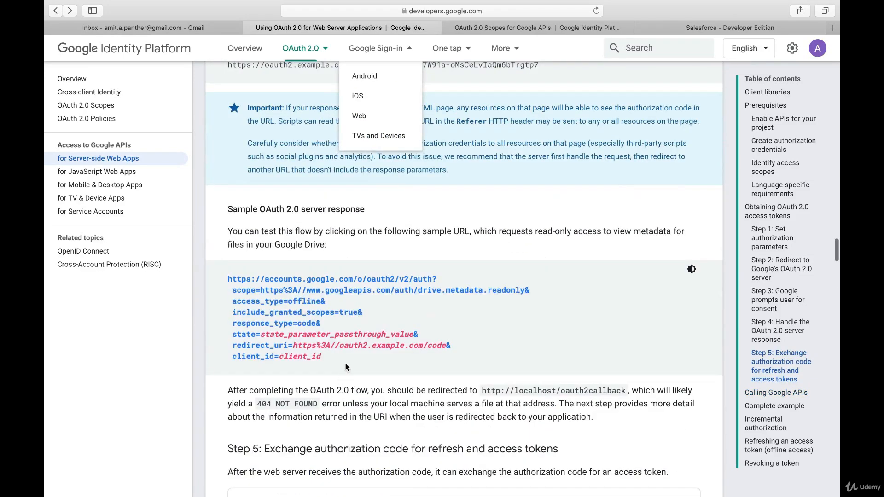
{"action": "scroll", "coordinate": [345, 363], "scroll_direction": "down", "scroll_amount": 6}
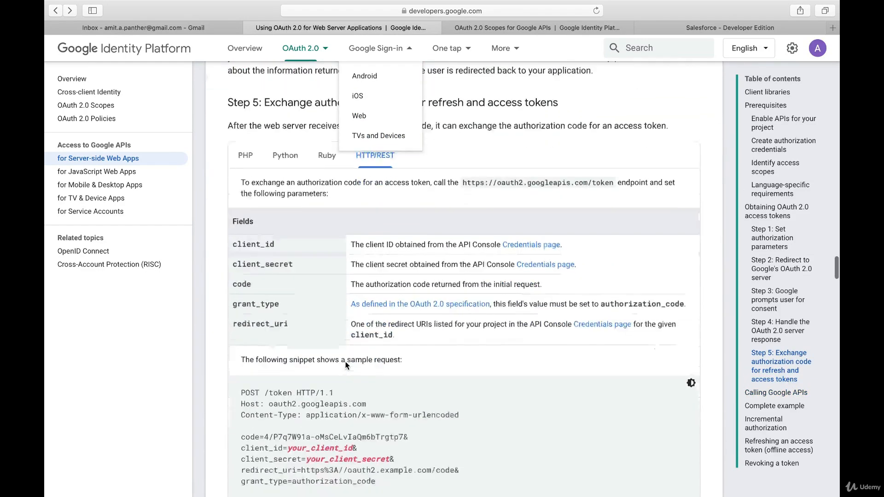
{"action": "scroll", "coordinate": [346, 365], "scroll_direction": "up", "scroll_amount": 10}
{"action": "scroll", "coordinate": [346, 365], "scroll_direction": "up", "scroll_amount": 3}
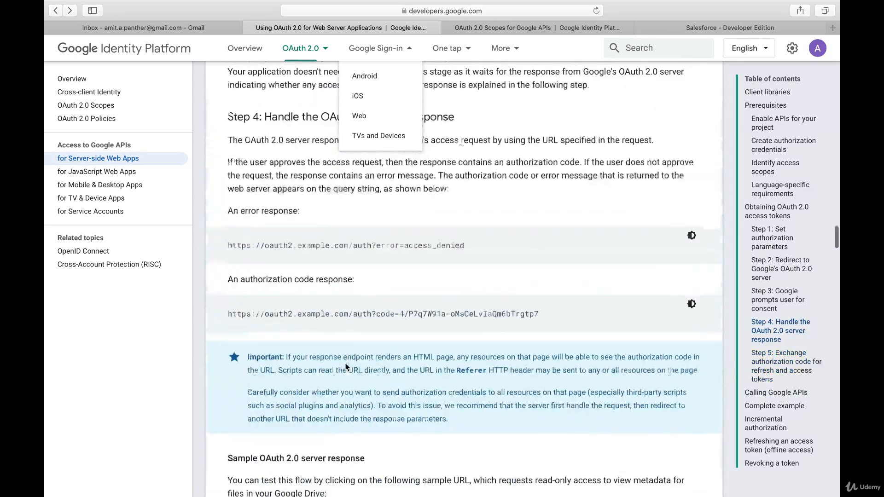
{"action": "left_click_drag", "start_coordinate": [546, 314], "coordinate": [223, 309]}
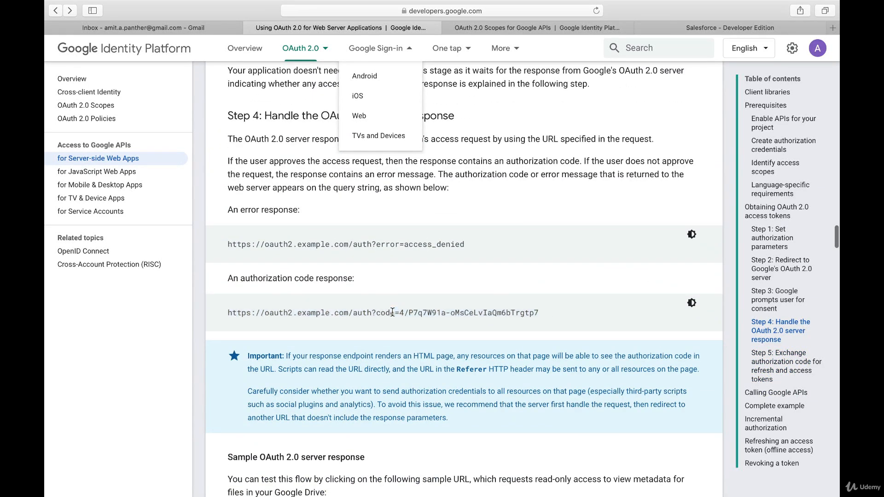
{"action": "double_click", "coordinate": [393, 312]}
{"action": "left_click", "coordinate": [387, 311]}
{"action": "double_click", "coordinate": [388, 311]}
Step: Select the full GoogleToken redirect URL on the Salesforce page for copying
{"action": "left_click", "coordinate": [709, 28]}
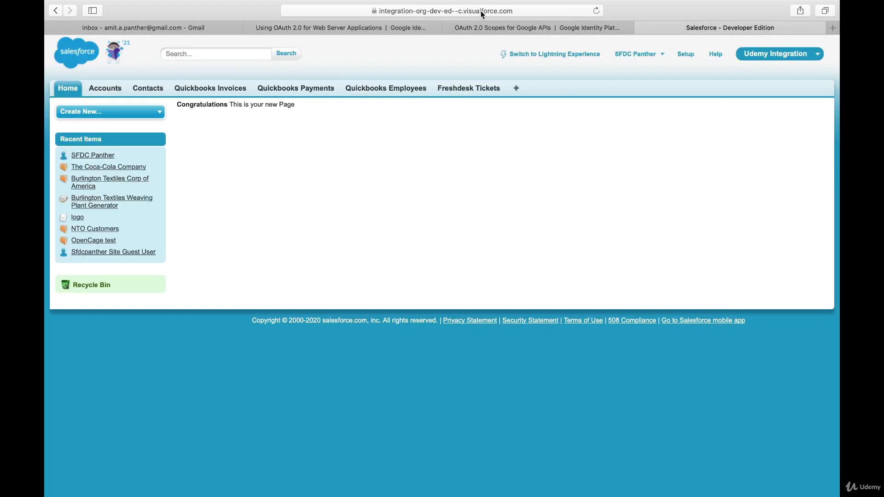
{"action": "left_click", "coordinate": [481, 10]}
{"action": "left_click", "coordinate": [488, 264]}
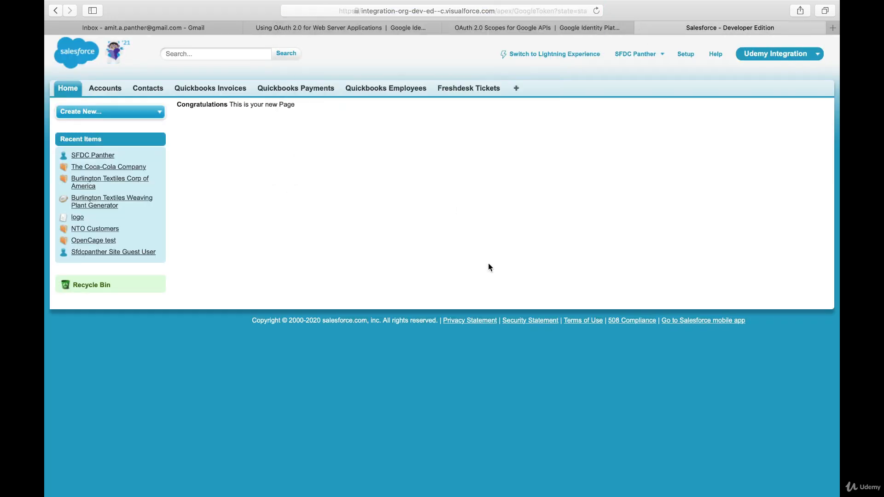
{"action": "left_click", "coordinate": [451, 10]}
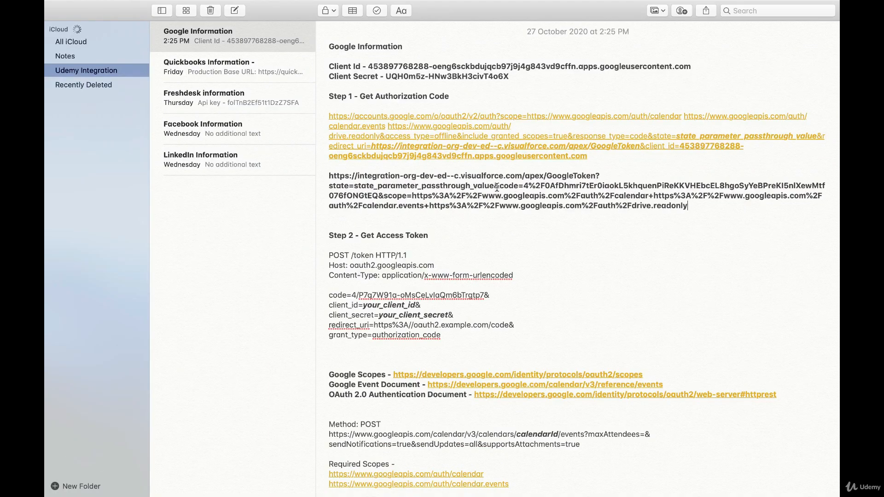
Step: Break the pasted GoogleToken URL after the code value so &scope starts a new line
{"action": "double_click", "coordinate": [510, 185]}
{"action": "left_click", "coordinate": [378, 195]}
{"action": "key", "text": "Return"}
{"action": "key", "text": "Return"}
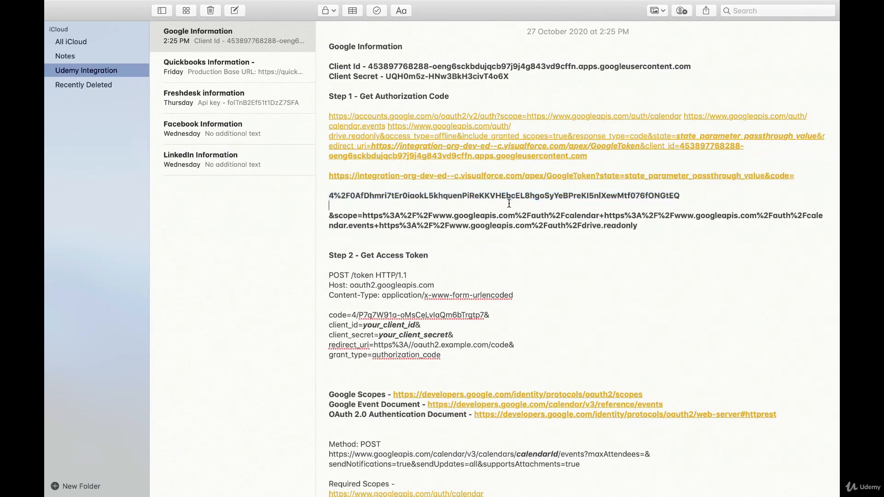
{"action": "double_click", "coordinate": [337, 215]}
Step: Review Step 5 in the OAuth docs and select its sample POST /token request
{"action": "key", "text": "super+Tab"}
{"action": "scroll", "coordinate": [355, 267], "scroll_direction": "up", "scroll_amount": 3}
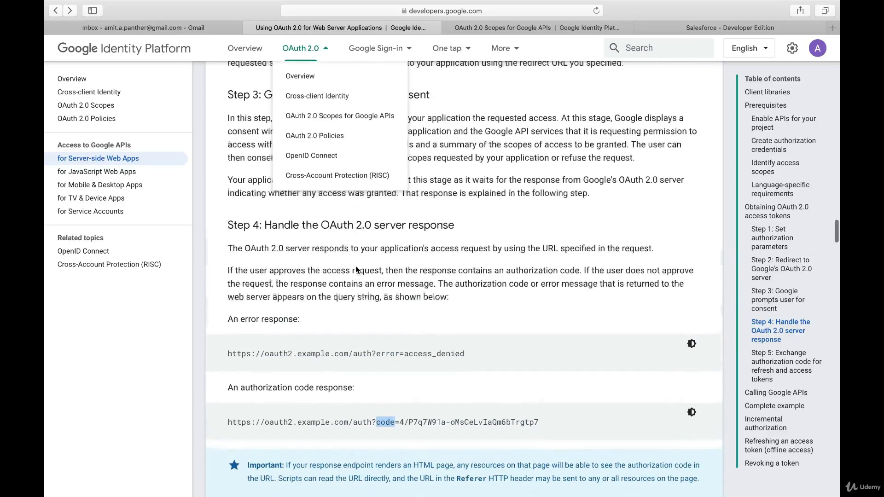
{"action": "scroll", "coordinate": [314, 213], "scroll_direction": "down", "scroll_amount": 8}
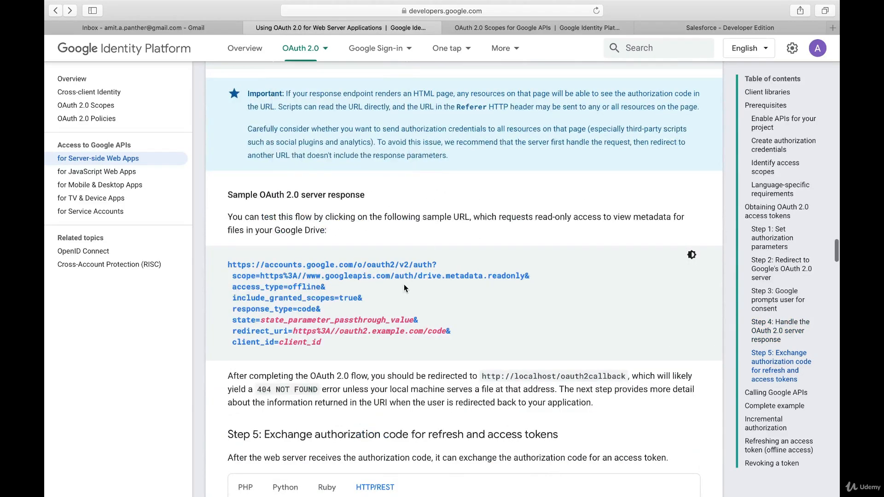
{"action": "scroll", "coordinate": [404, 283], "scroll_direction": "down", "scroll_amount": 3}
{"action": "left_click_drag", "start_coordinate": [334, 285], "coordinate": [214, 211]}
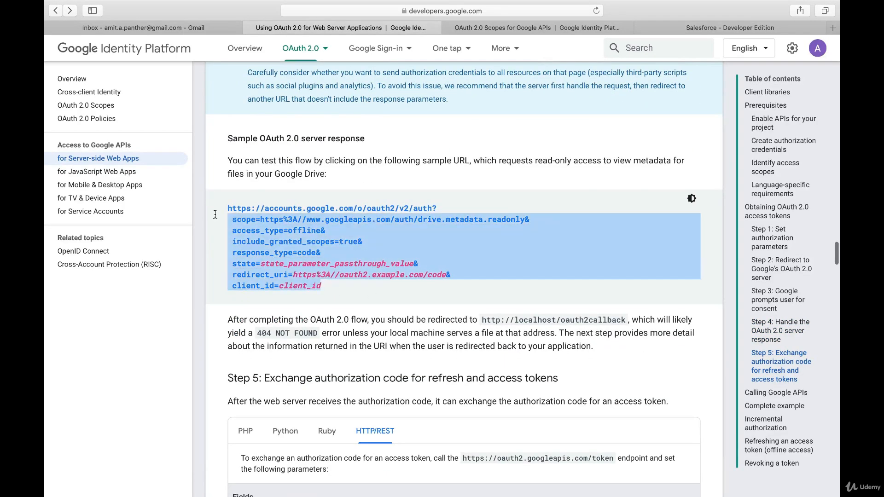
{"action": "scroll", "coordinate": [331, 361], "scroll_direction": "down", "scroll_amount": 10}
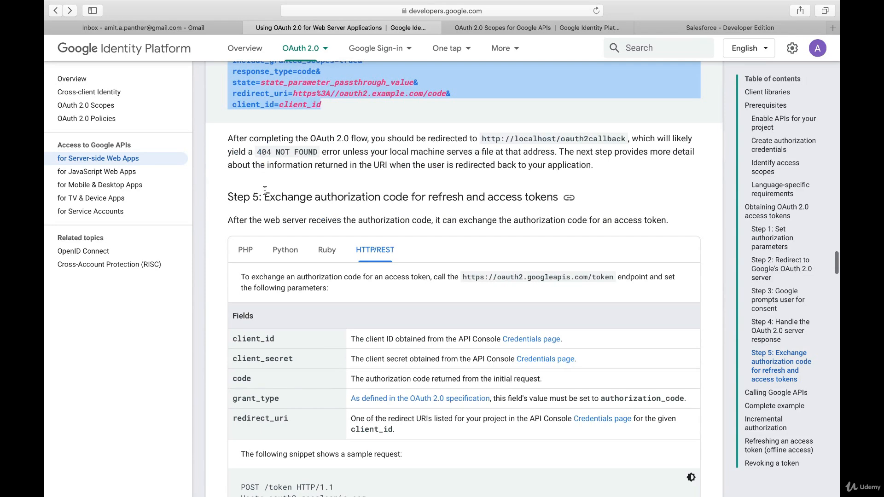
{"action": "left_click_drag", "start_coordinate": [265, 197], "coordinate": [558, 192]}
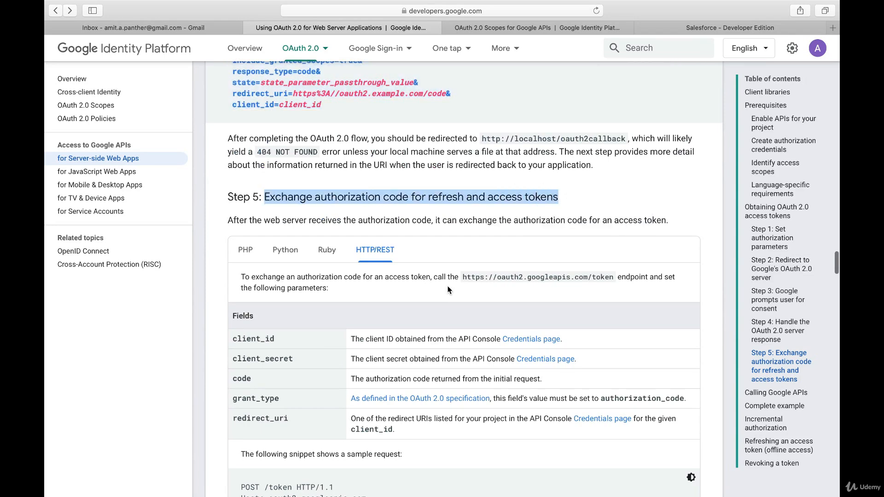
{"action": "scroll", "coordinate": [448, 289], "scroll_direction": "down", "scroll_amount": 8}
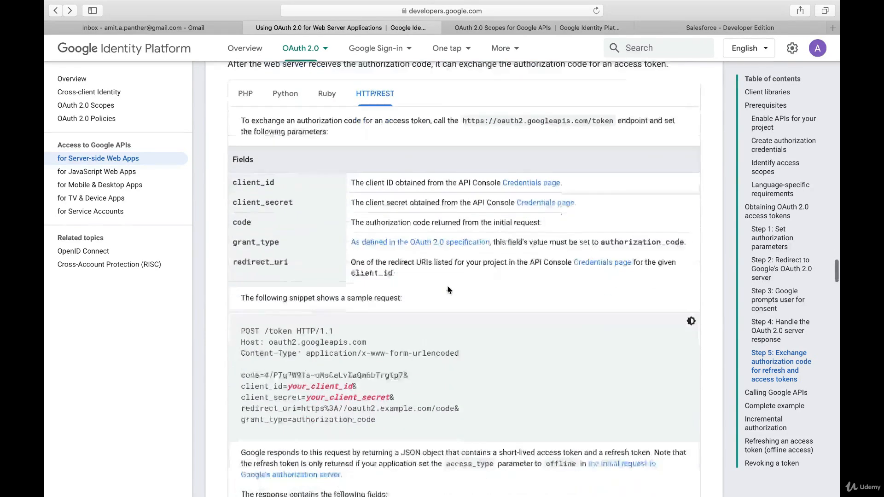
{"action": "left_click_drag", "start_coordinate": [240, 323], "coordinate": [376, 411]}
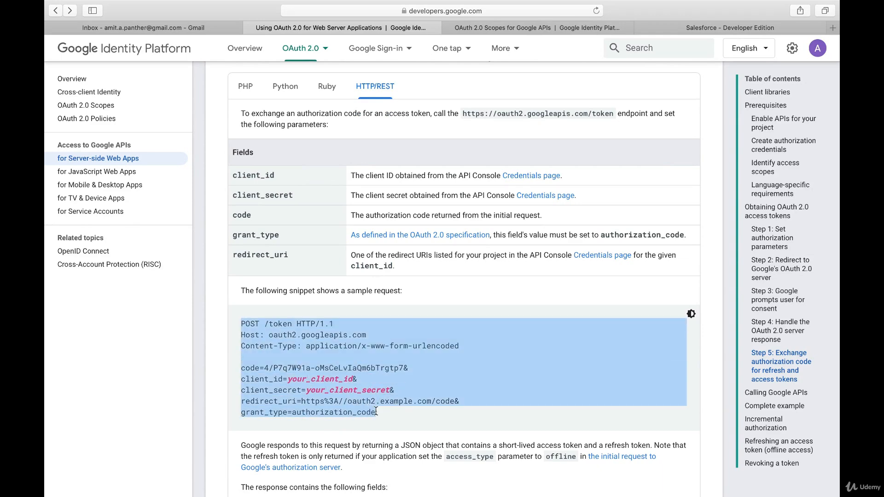
Step: Return to Apple Notes through Spotlight
{"action": "key", "text": "super+space"}
{"action": "type", "text": "no"}
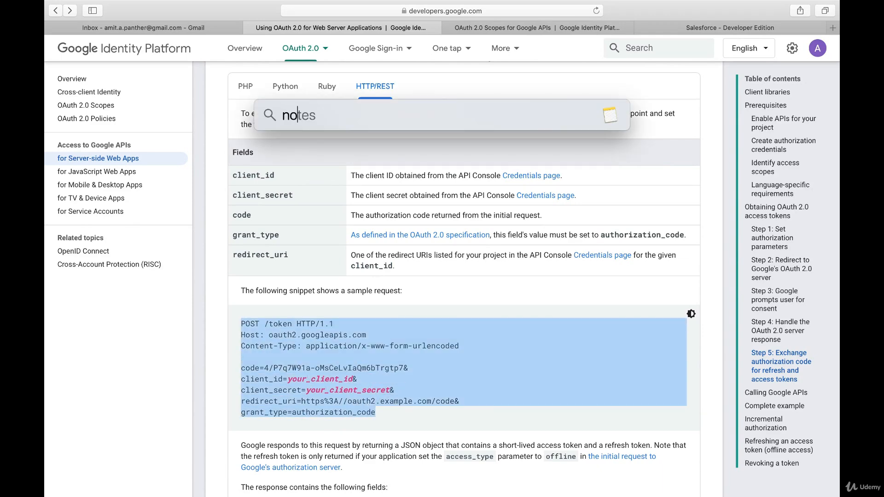
{"action": "key", "text": "Return"}
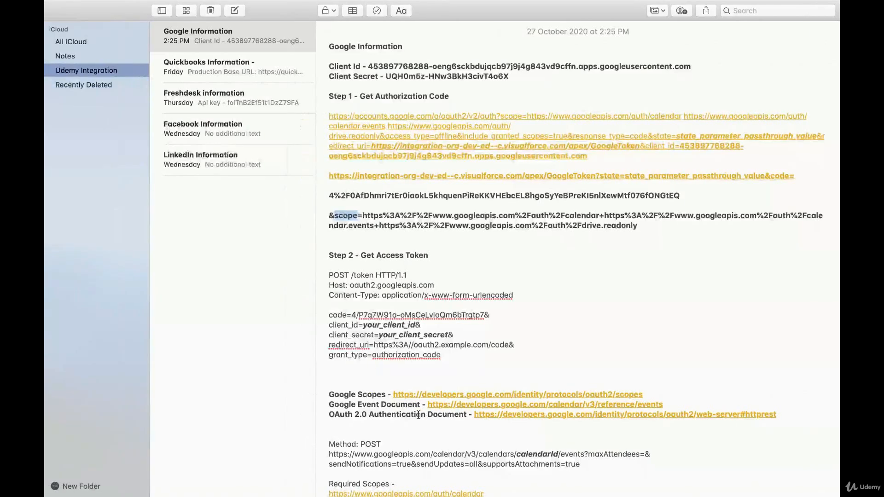
Step: Delete the code/scope lines, the GoogleToken redirect URL line and the sample code= value
{"action": "left_click_drag", "start_coordinate": [638, 226], "coordinate": [277, 197]}
{"action": "key", "text": "BackSpace"}
{"action": "key", "text": "BackSpace"}
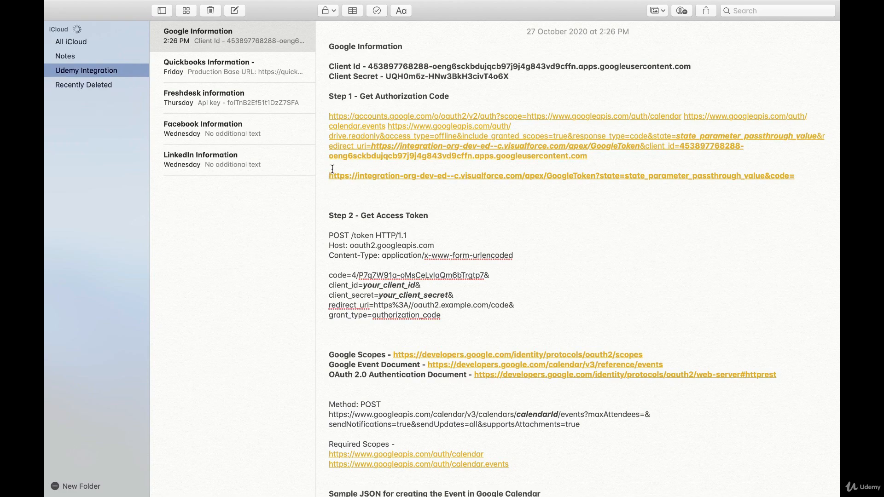
{"action": "key", "text": "shift+Down"}
{"action": "key", "text": "shift+Down"}
{"action": "key", "text": "BackSpace"}
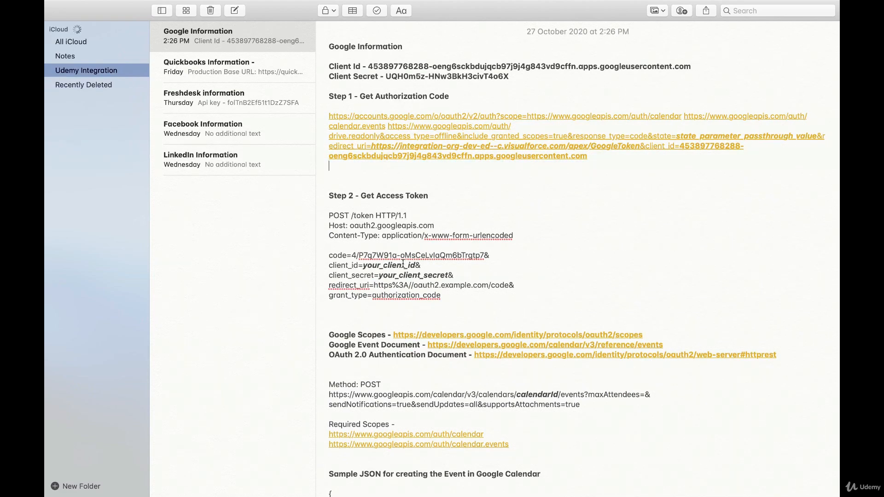
{"action": "left_click_drag", "start_coordinate": [353, 255], "coordinate": [483, 255]}
{"action": "key", "text": "BackSpace"}
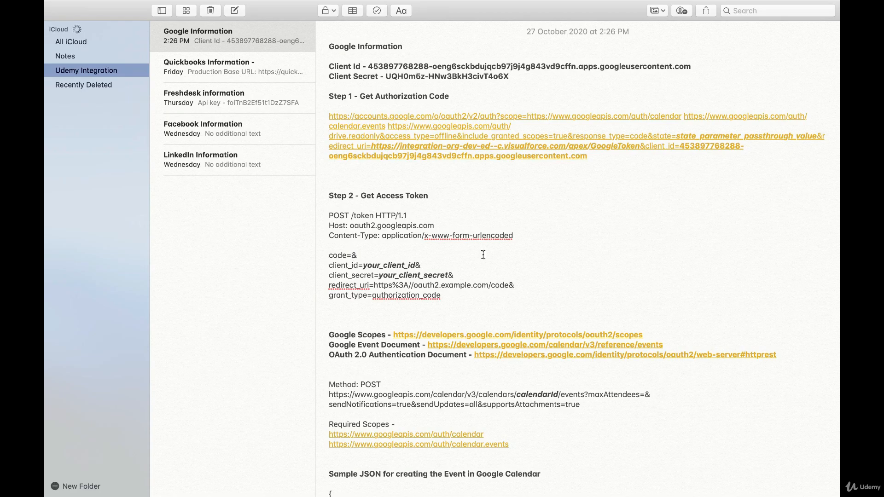
Step: Replace the your_client_id and your_client_secret placeholders with the note's Client Id and Client Secret
{"action": "double_click", "coordinate": [370, 266]}
{"action": "scroll", "coordinate": [383, 76], "scroll_direction": "down", "scroll_amount": 1}
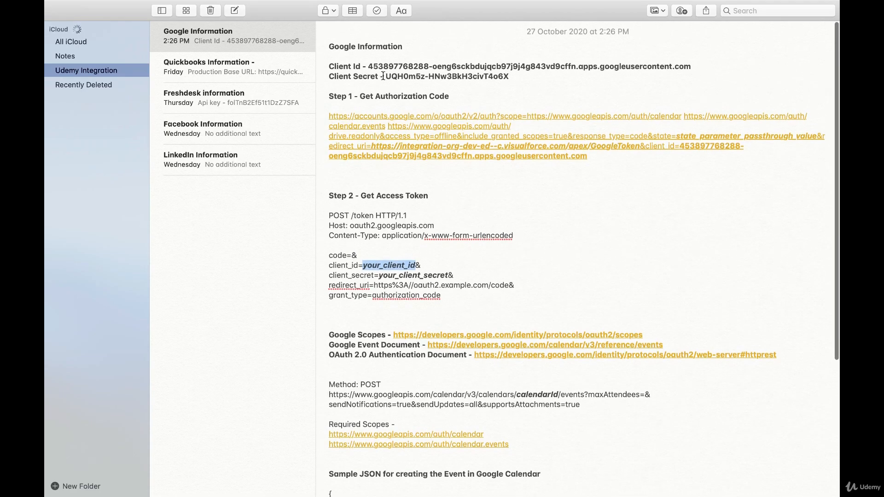
{"action": "mouse_move", "coordinate": [369, 67]}
{"action": "left_mouse_down"}
{"action": "mouse_move", "coordinate": [695, 70]}
{"action": "mouse_move", "coordinate": [375, 66]}
{"action": "left_mouse_up"}
{"action": "left_click", "coordinate": [695, 71]}
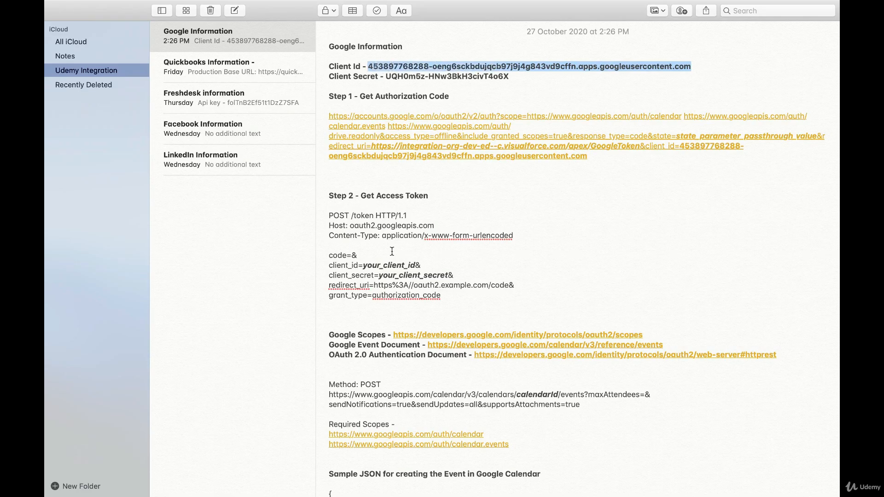
{"action": "double_click", "coordinate": [386, 264]}
{"action": "key", "text": "super+v"}
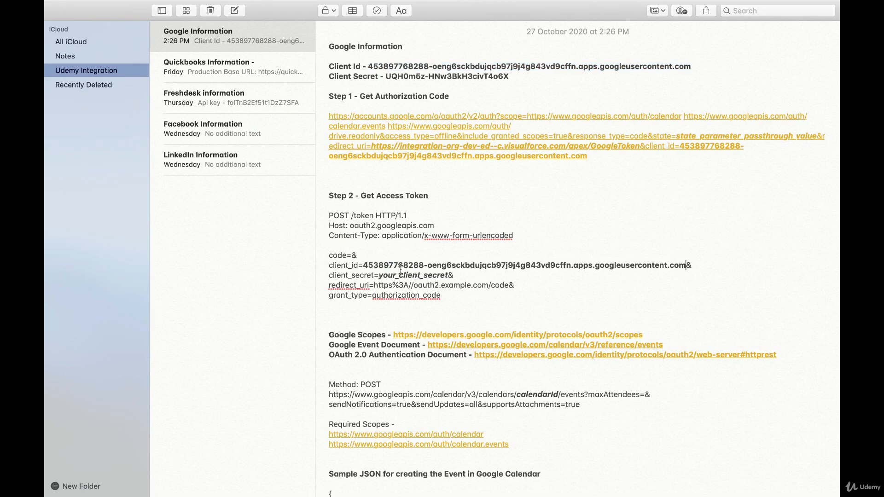
{"action": "left_click_drag", "start_coordinate": [389, 77], "coordinate": [509, 76]}
{"action": "key", "text": "super+c"}
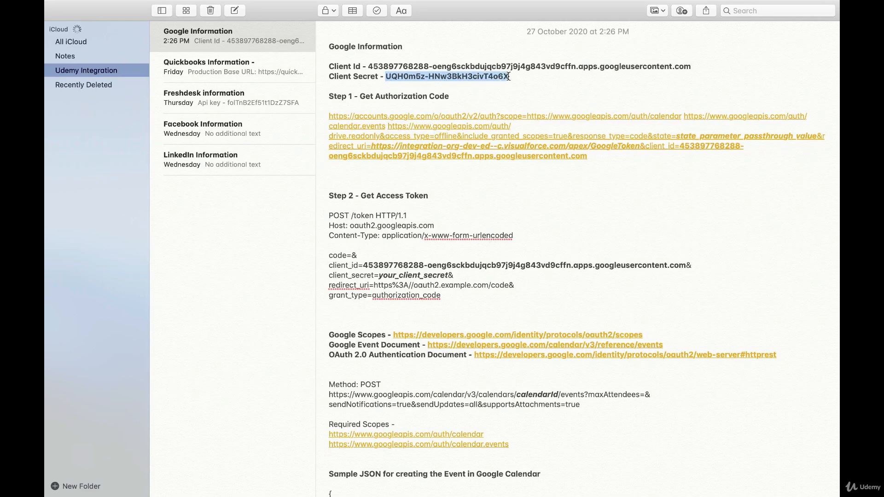
{"action": "double_click", "coordinate": [400, 275]}
{"action": "key", "text": "super+v"}
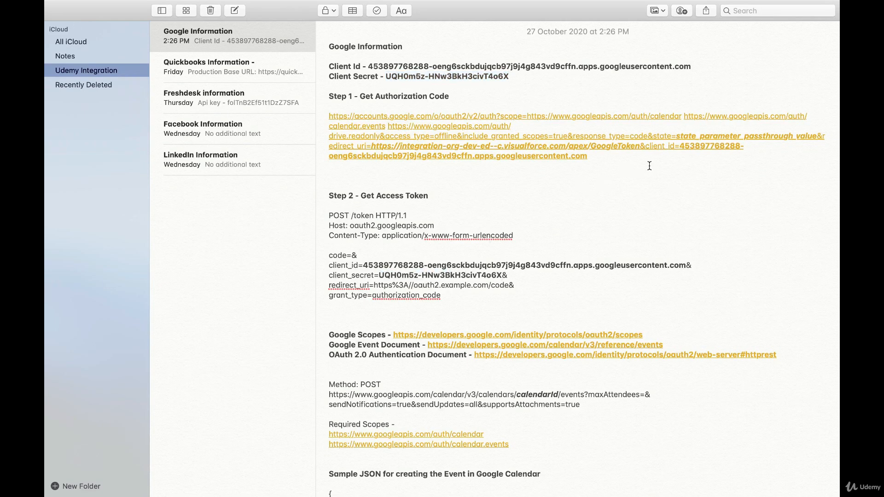
Step: Recheck the Salesforce page's redirect URL, then go back to the note
{"action": "key", "text": "super+Tab"}
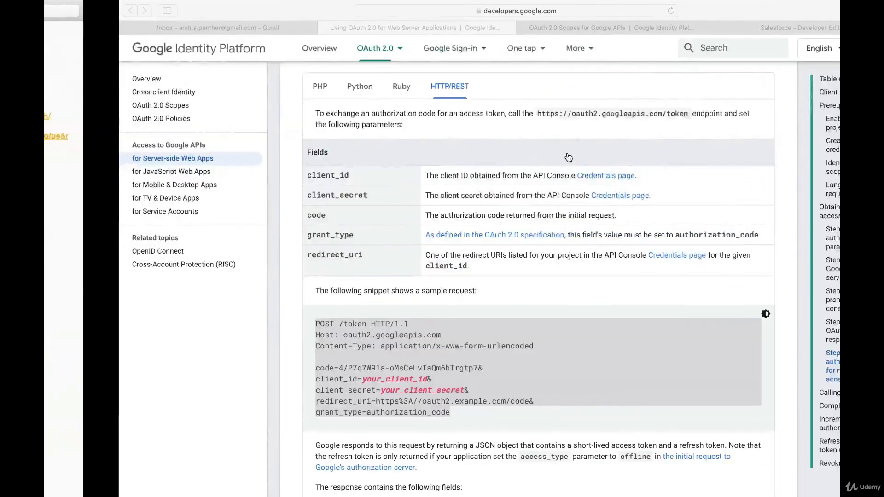
{"action": "left_click", "coordinate": [689, 30]}
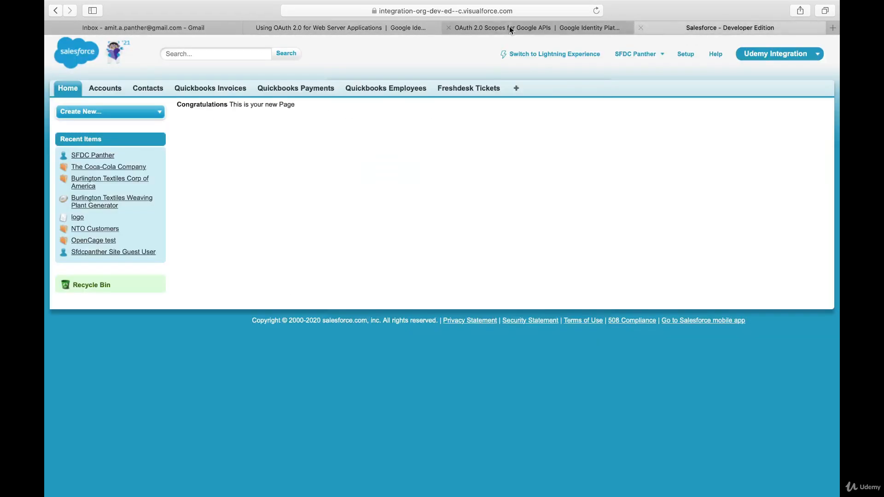
{"action": "left_click", "coordinate": [482, 15]}
{"action": "key", "text": "super+Tab"}
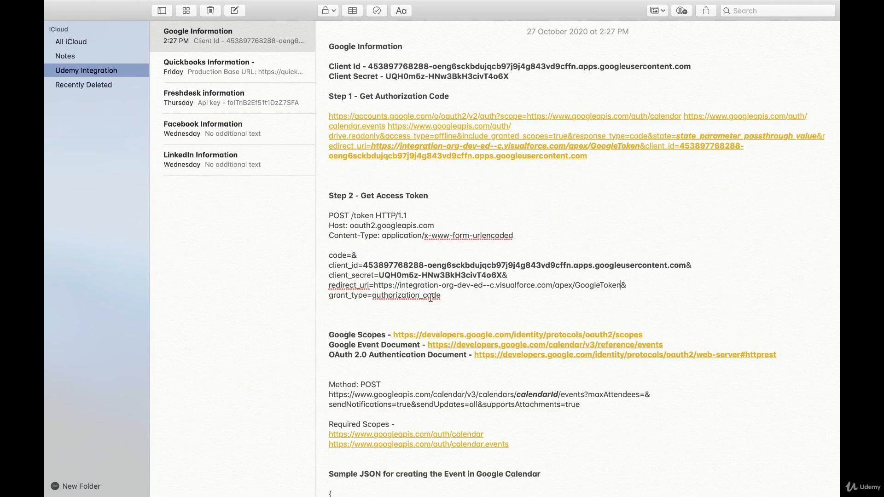
Step: Review the Step 2 request and select the parameter block from code=& to grant_type=authorization_code
{"action": "double_click", "coordinate": [417, 295]}
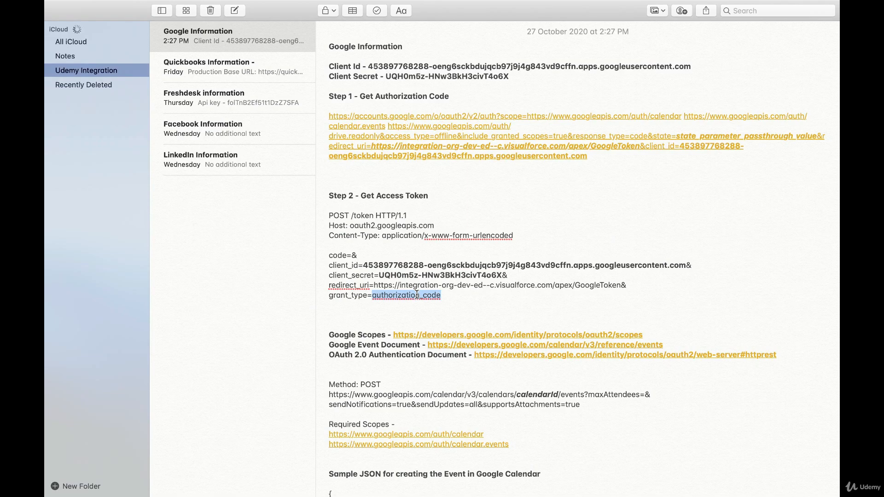
{"action": "left_click", "coordinate": [361, 217]}
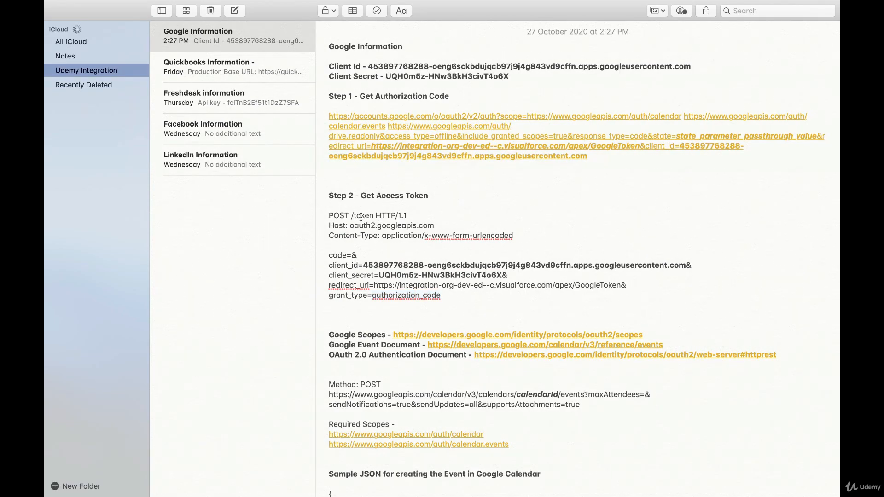
{"action": "left_click_drag", "start_coordinate": [351, 216], "coordinate": [404, 216]}
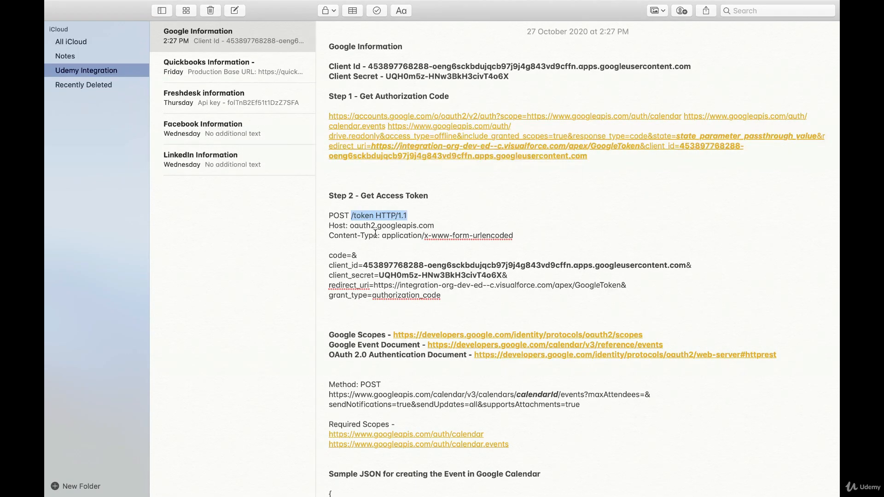
{"action": "left_click_drag", "start_coordinate": [383, 236], "coordinate": [515, 236]}
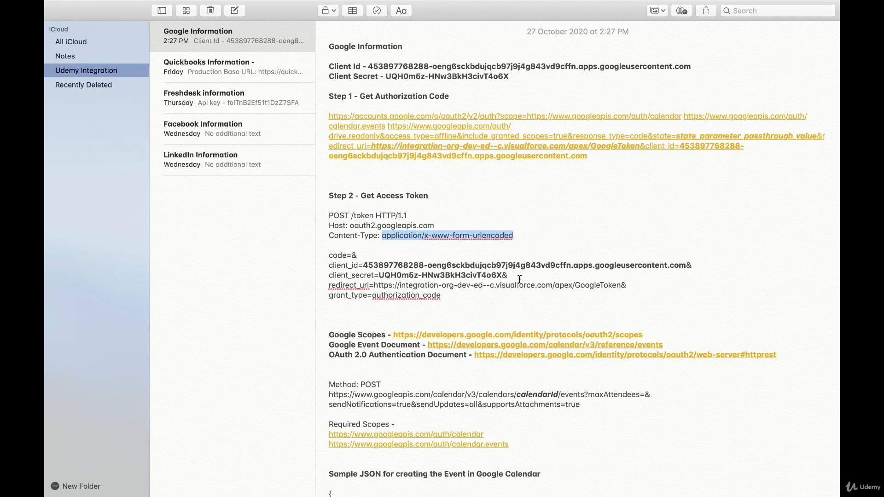
{"action": "left_click_drag", "start_coordinate": [446, 299], "coordinate": [314, 258]}
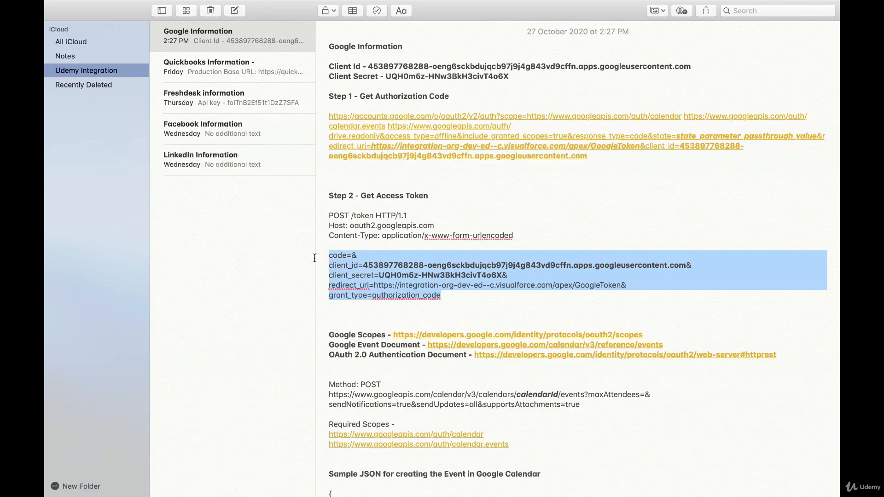
Step: Switch to Postman through Spotlight
{"action": "key", "text": "super+space"}
{"action": "type", "text": "p"}
{"action": "key", "text": "Return"}
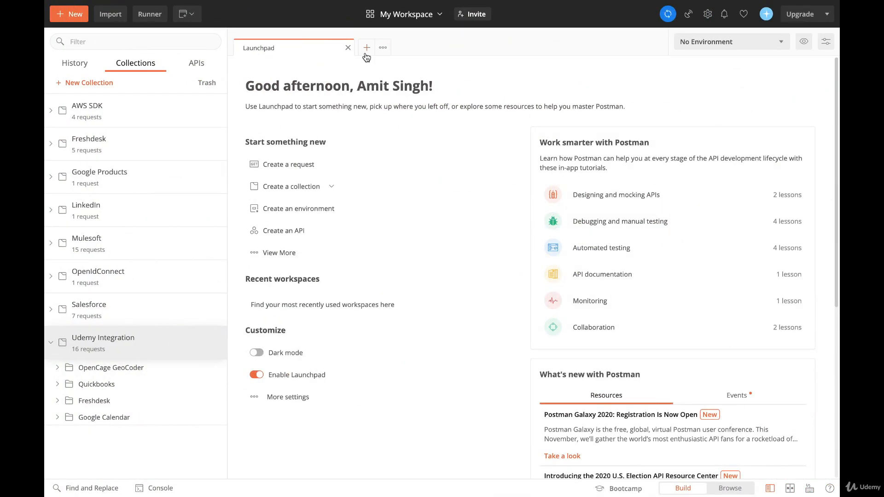
Step: Create a new POST request with the copied token parameters pasted as its raw body
{"action": "left_click", "coordinate": [366, 48]}
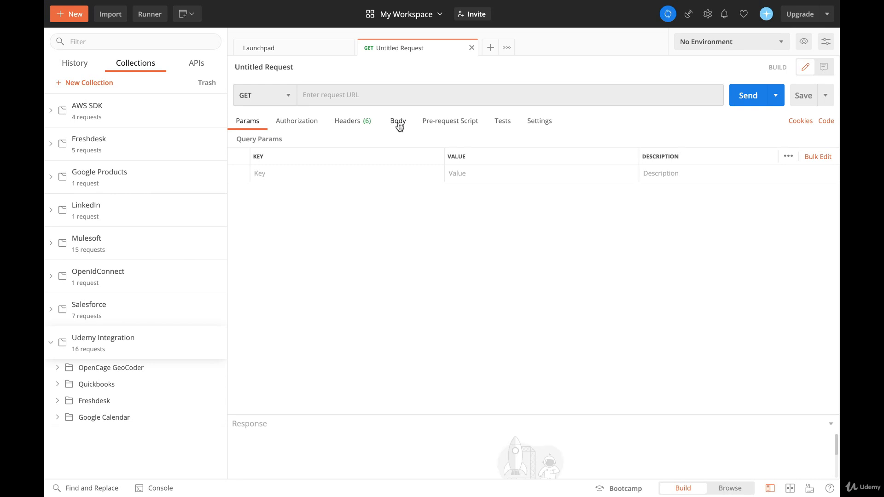
{"action": "left_click", "coordinate": [398, 122]}
{"action": "left_click", "coordinate": [427, 142]}
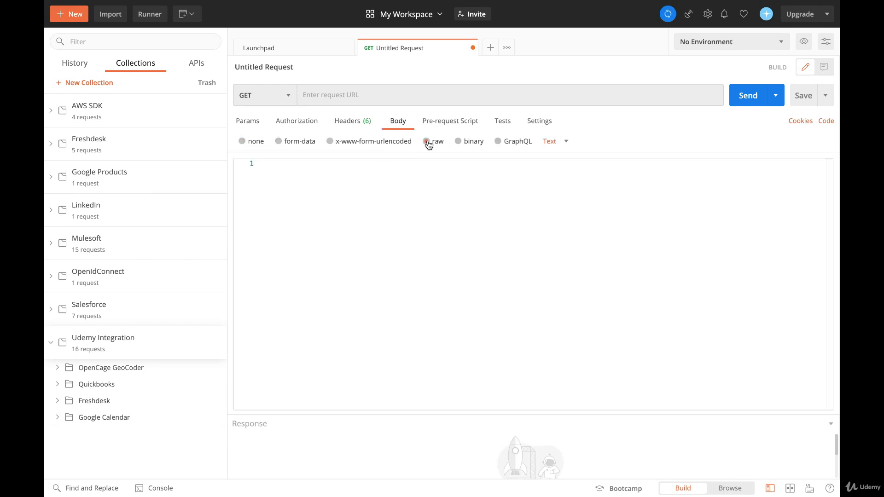
{"action": "key", "text": "ctrl+v"}
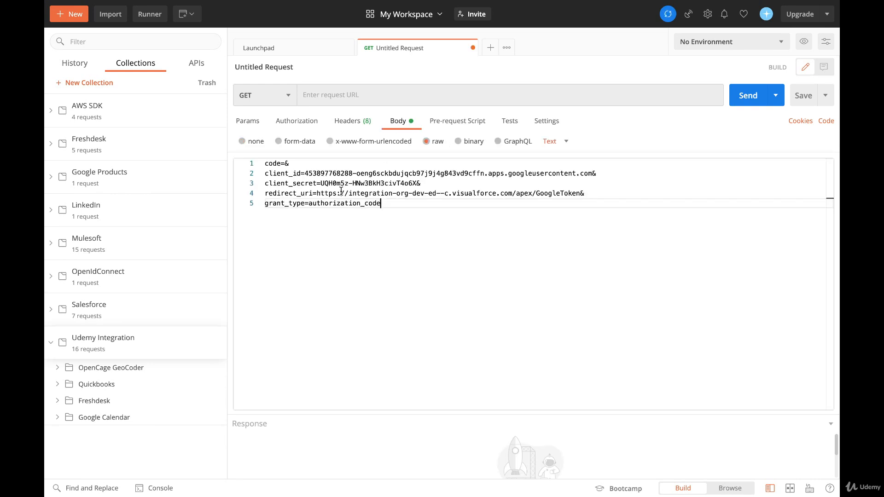
{"action": "left_click", "coordinate": [286, 97]}
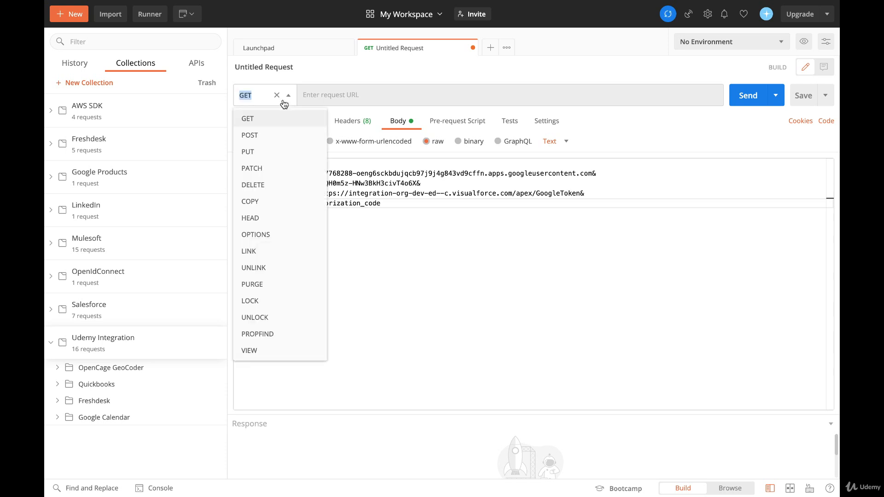
{"action": "left_click", "coordinate": [257, 148]}
{"action": "left_click", "coordinate": [280, 101]}
{"action": "left_click", "coordinate": [252, 136]}
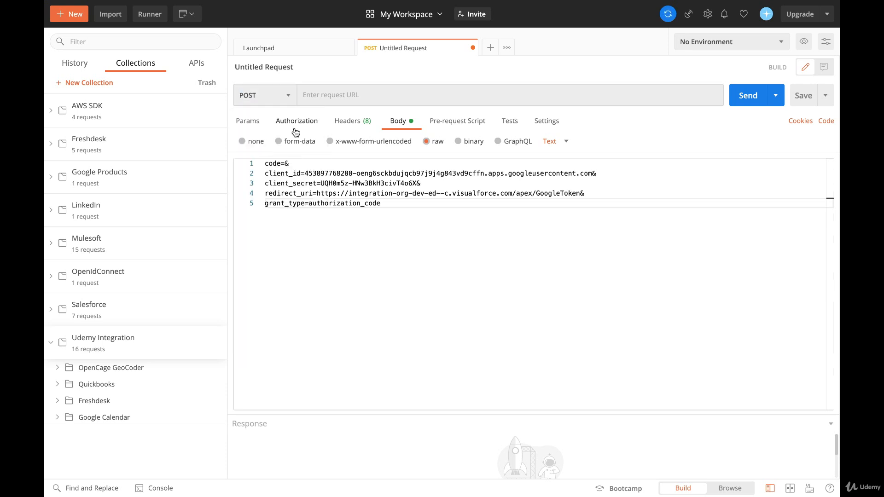
Step: Add a Content-Type header set to application/x-www-form-urlencoded
{"action": "left_click", "coordinate": [339, 125]}
{"action": "left_click", "coordinate": [298, 174]}
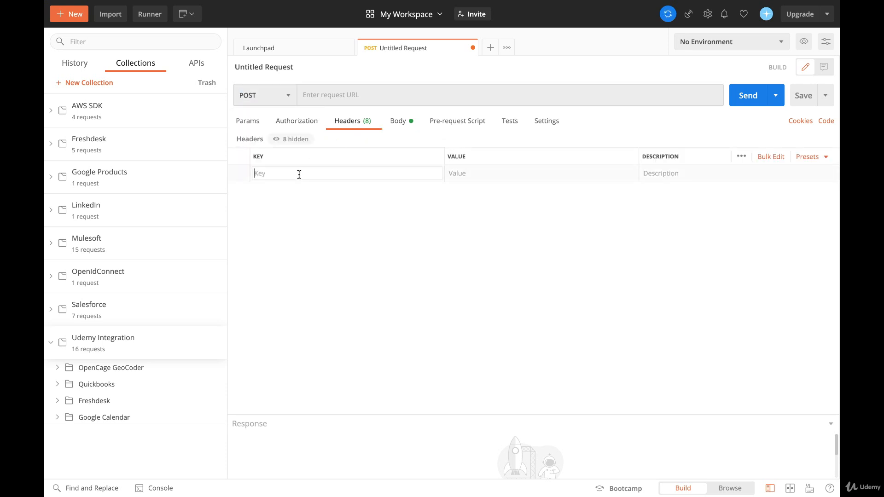
{"action": "type", "text": "con"}
{"action": "scroll", "coordinate": [317, 274], "scroll_direction": "down", "scroll_amount": 1}
{"action": "left_click", "coordinate": [319, 290]}
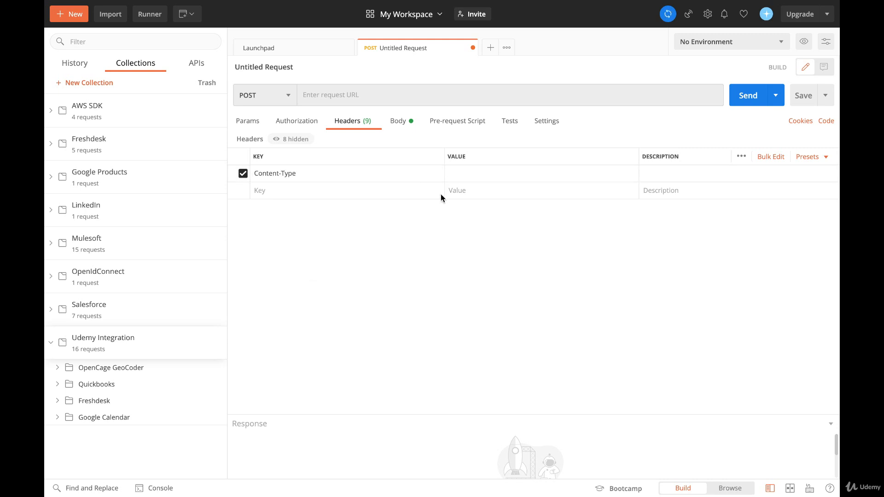
{"action": "left_click", "coordinate": [478, 173]}
{"action": "type", "text": "application/x"}
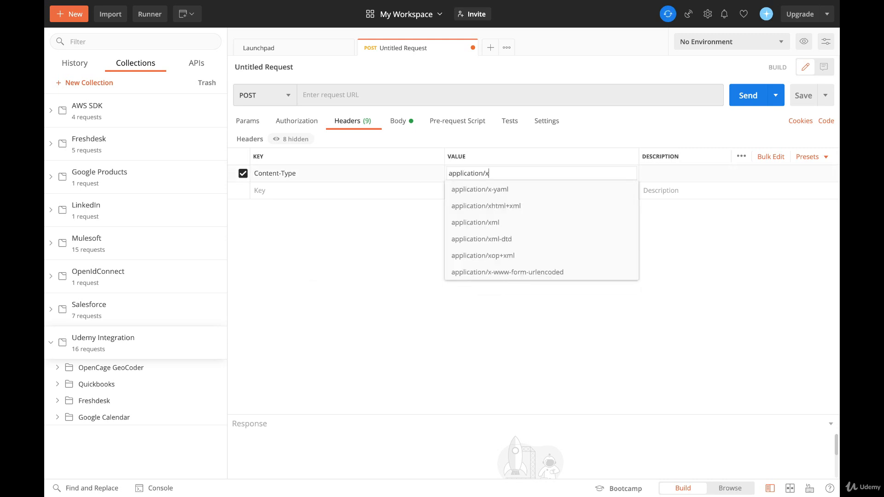
{"action": "left_click", "coordinate": [509, 272]}
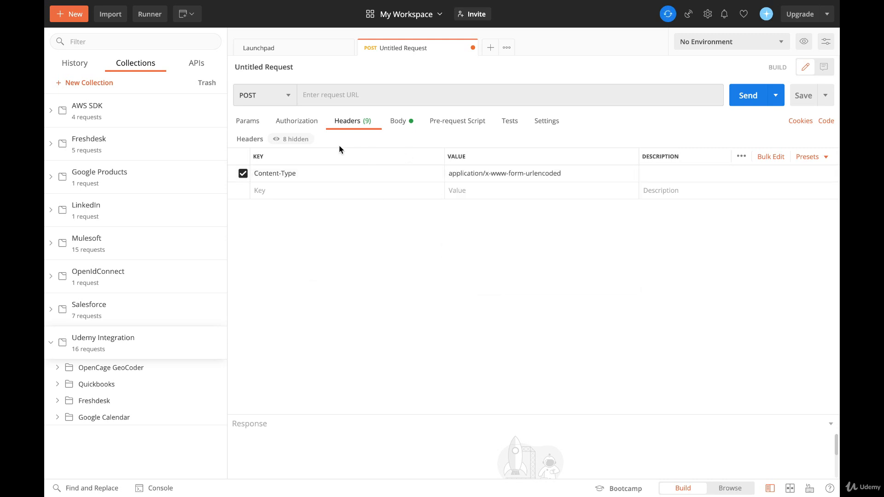
Step: Add an Accept header set to application/json
{"action": "left_click", "coordinate": [302, 190]}
{"action": "type", "text": "Acc"}
{"action": "left_click", "coordinate": [304, 207]}
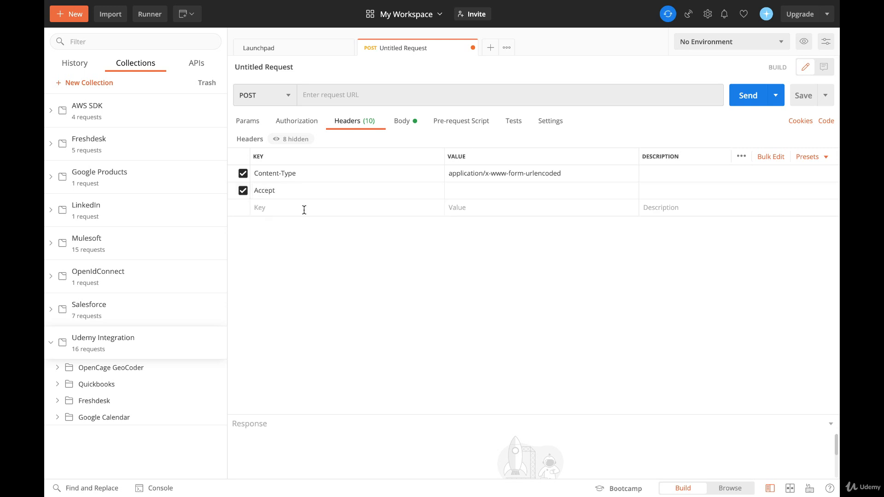
{"action": "left_click", "coordinate": [483, 189]}
{"action": "type", "text": "appl"}
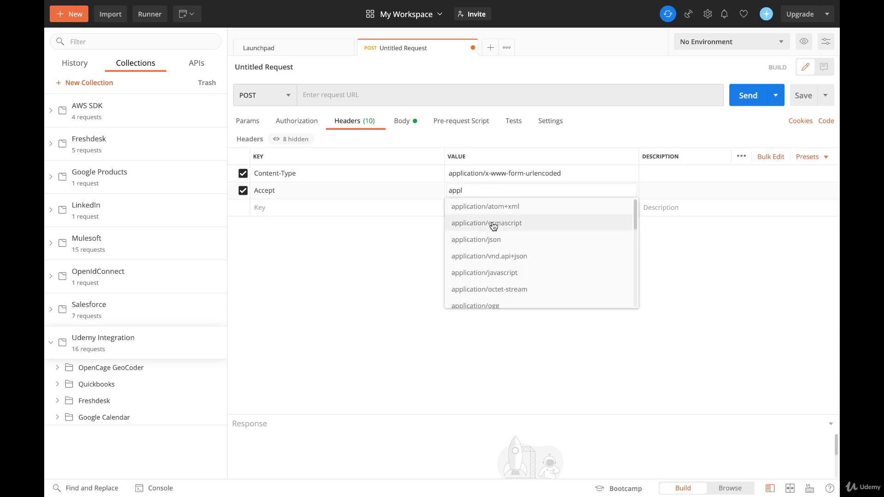
{"action": "left_click", "coordinate": [499, 242]}
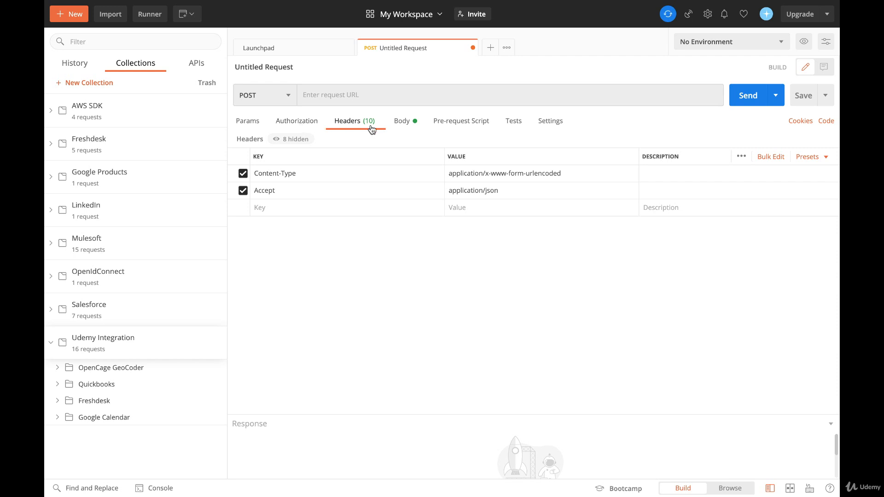
Step: Join the client_id, client_secret and remaining body parameters onto a single line
{"action": "left_click", "coordinate": [402, 121]}
{"action": "left_click", "coordinate": [269, 175]}
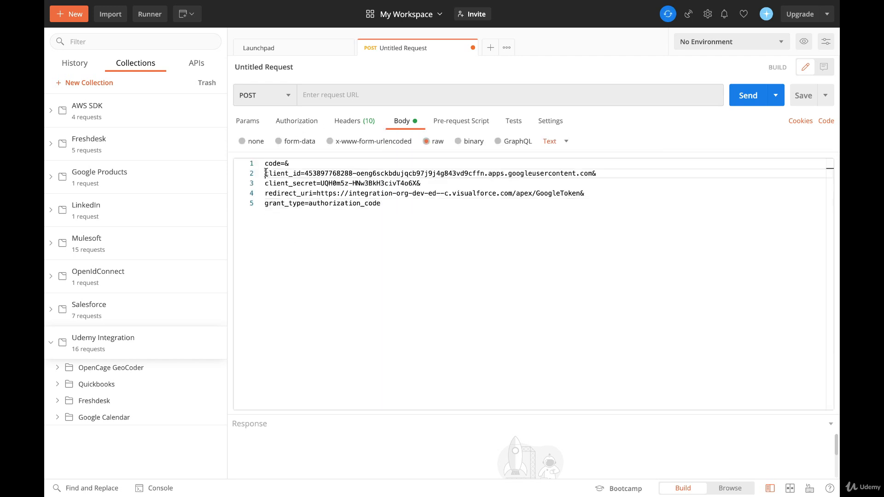
{"action": "key", "text": "BackSpace"}
{"action": "left_click", "coordinate": [266, 173]}
{"action": "key", "text": "BackSpace"}
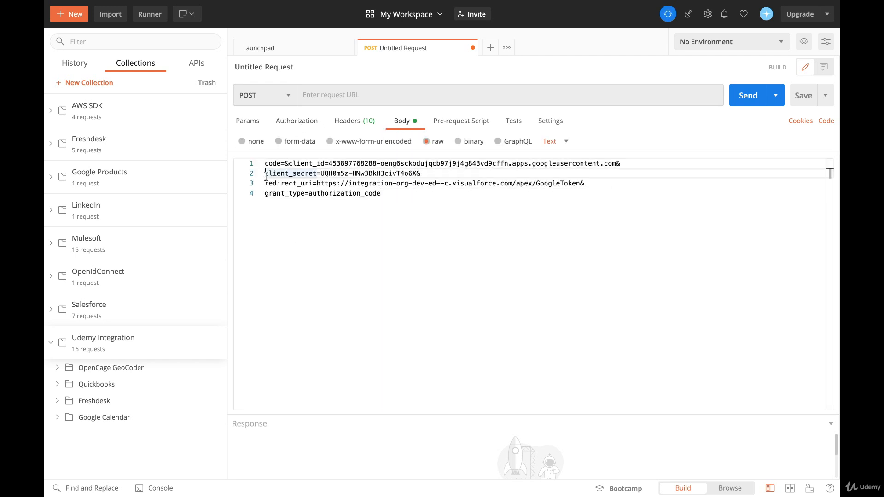
{"action": "left_click", "coordinate": [266, 183]}
{"action": "key", "text": "BackSpace"}
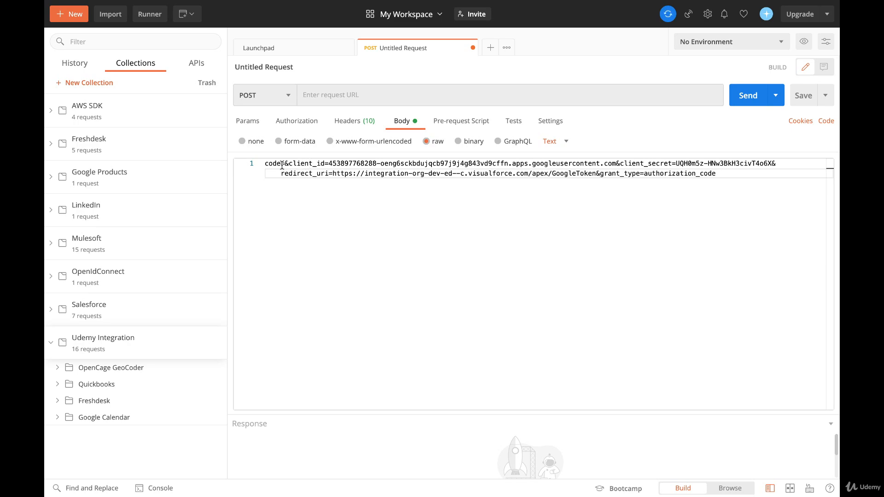
{"action": "left_click", "coordinate": [356, 96]}
{"action": "key", "text": "ctrl+Right"}
{"action": "key", "text": "ctrl+Left"}
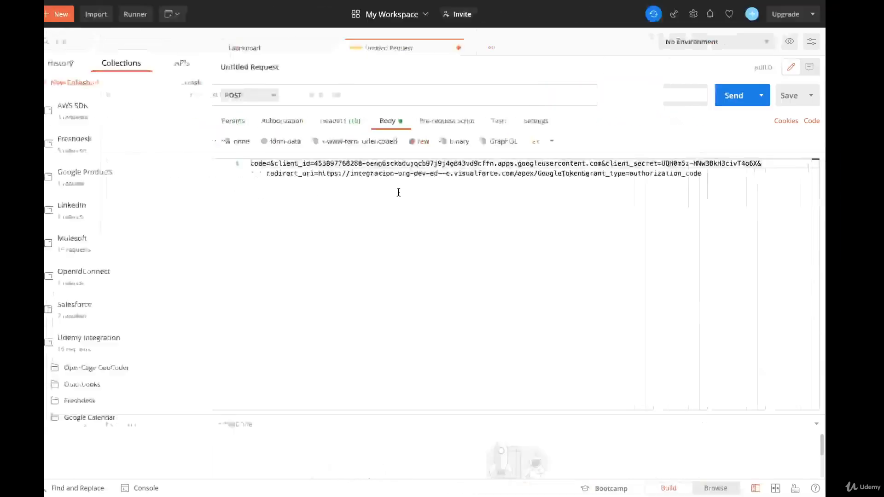
{"action": "key", "text": "ctrl+Left"}
{"action": "key", "text": "ctrl+Right"}
{"action": "key", "text": "ctrl+Right"}
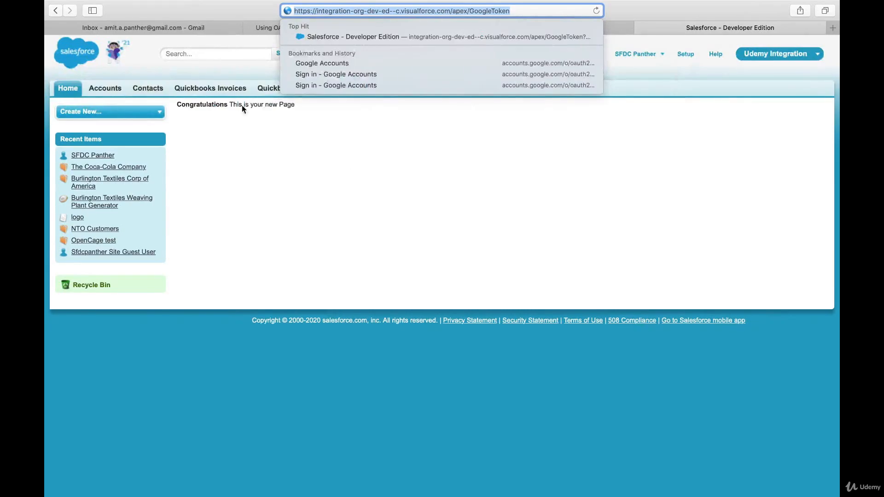
{"action": "left_click", "coordinate": [307, 184]}
{"action": "left_click", "coordinate": [328, 28]}
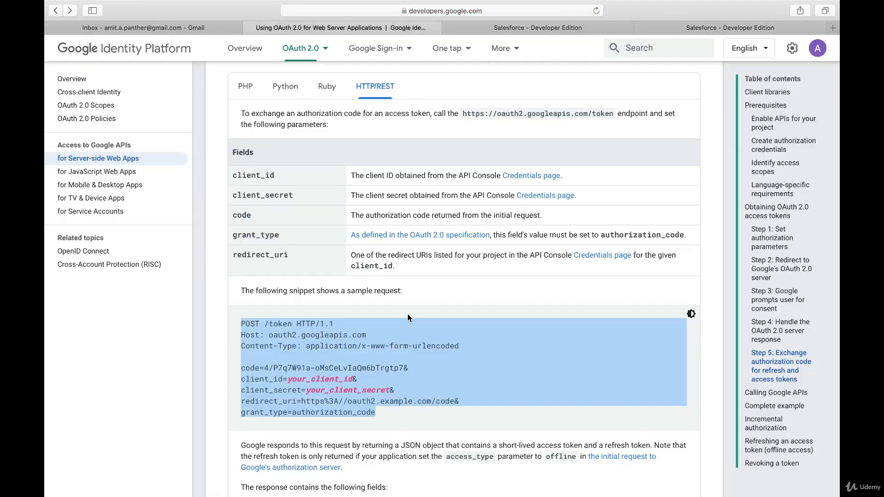
{"action": "scroll", "coordinate": [407, 317], "scroll_direction": "down", "scroll_amount": 3}
{"action": "scroll", "coordinate": [408, 313], "scroll_direction": "down", "scroll_amount": 6}
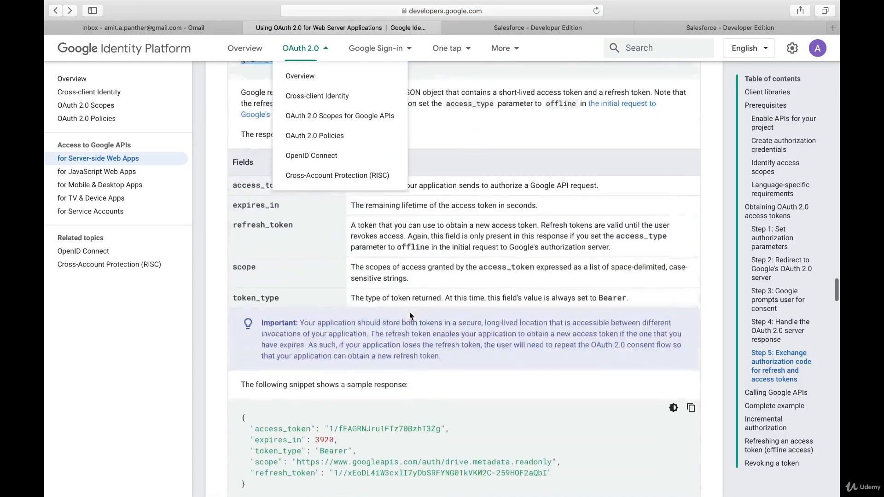
{"action": "scroll", "coordinate": [409, 312], "scroll_direction": "up", "scroll_amount": 4}
{"action": "scroll", "coordinate": [410, 311], "scroll_direction": "up", "scroll_amount": 8}
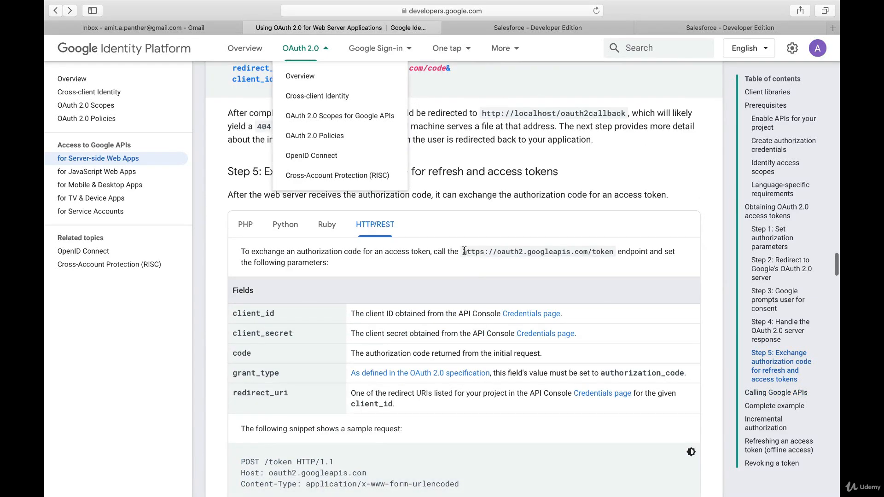
{"action": "left_click_drag", "start_coordinate": [462, 252], "coordinate": [613, 256]}
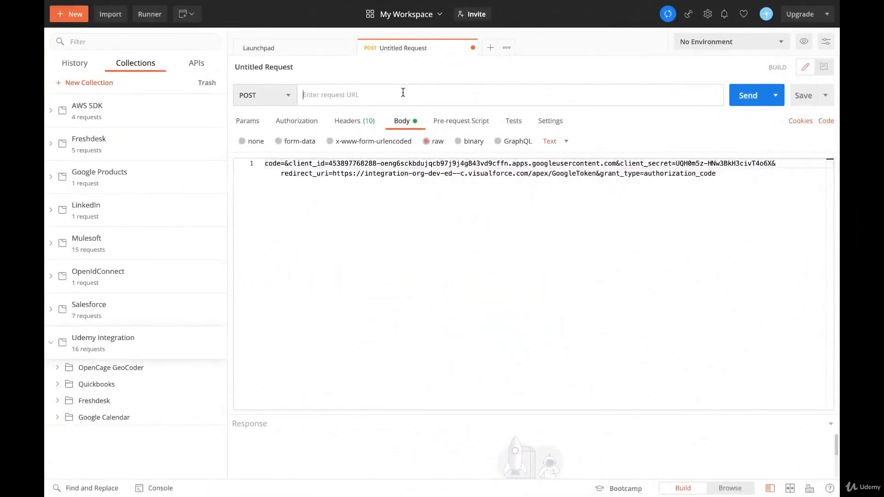
{"action": "key", "text": "ctrl+v"}
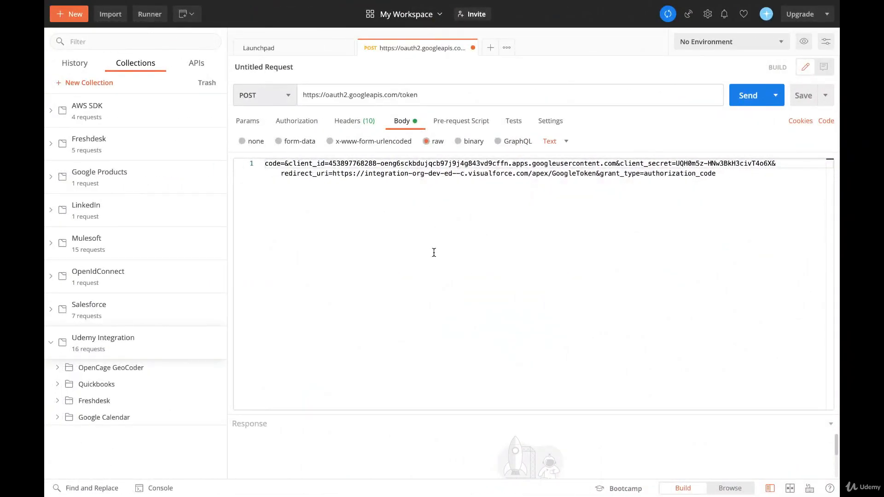
{"action": "left_click", "coordinate": [434, 252]}
Step: Load the pasted Google authorization URL in the last Salesforce browser tab
{"action": "left_click", "coordinate": [287, 163]}
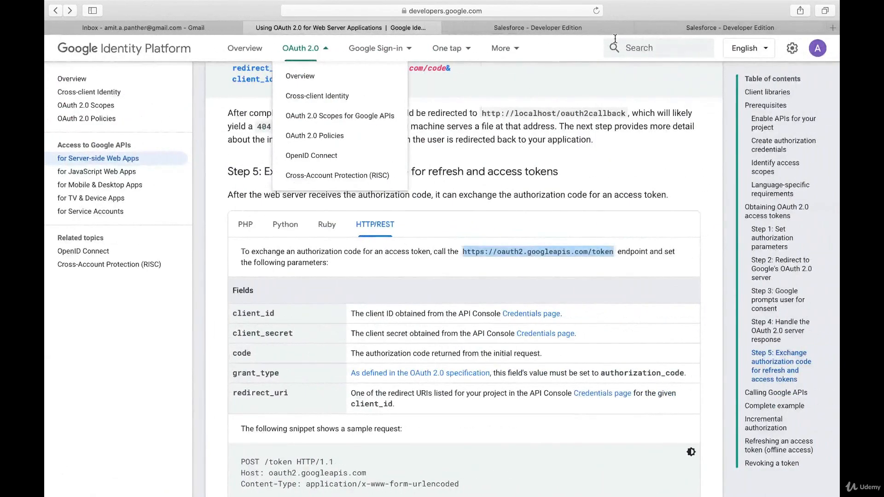
{"action": "left_click", "coordinate": [702, 29]}
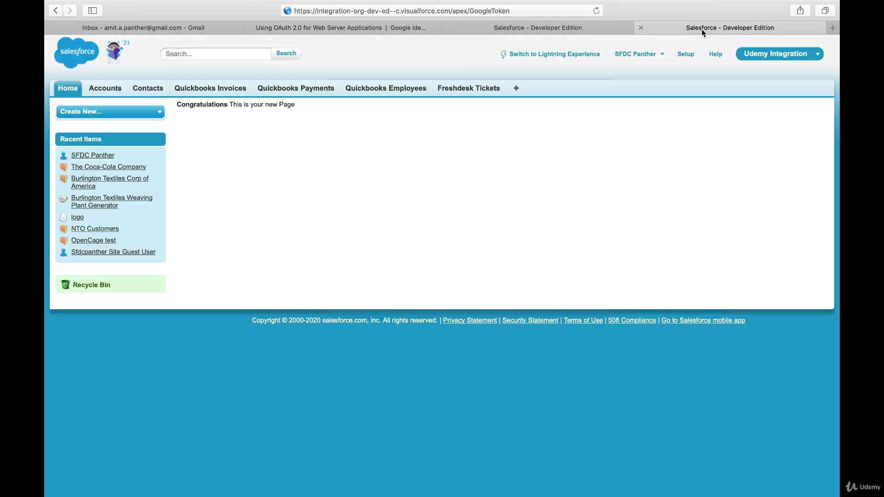
{"action": "left_click", "coordinate": [465, 10]}
{"action": "type", "text": "√"}
{"action": "key", "text": "BackSpace"}
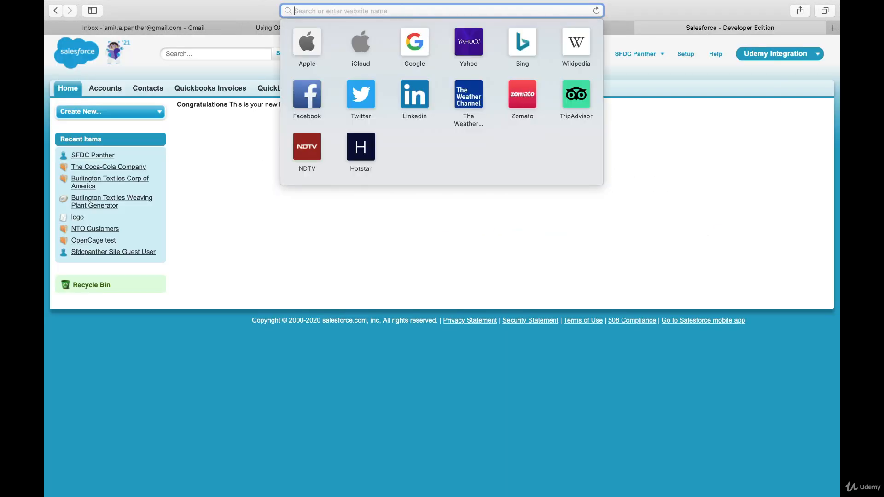
{"action": "key", "text": "super+v"}
{"action": "key", "text": "Return"}
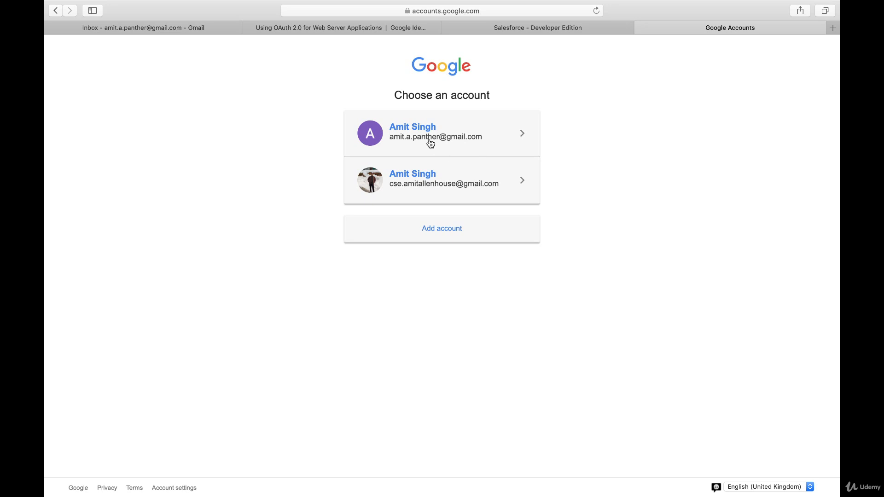
Step: Choose the second Google account, grant Drive and Calendar access, and select the GoogleToken redirect URL
{"action": "left_click", "coordinate": [451, 177]}
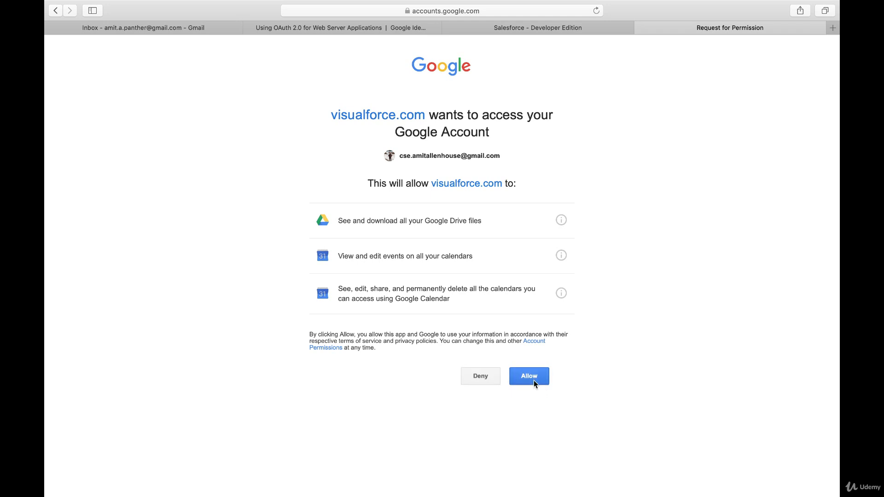
{"action": "left_click", "coordinate": [531, 379]}
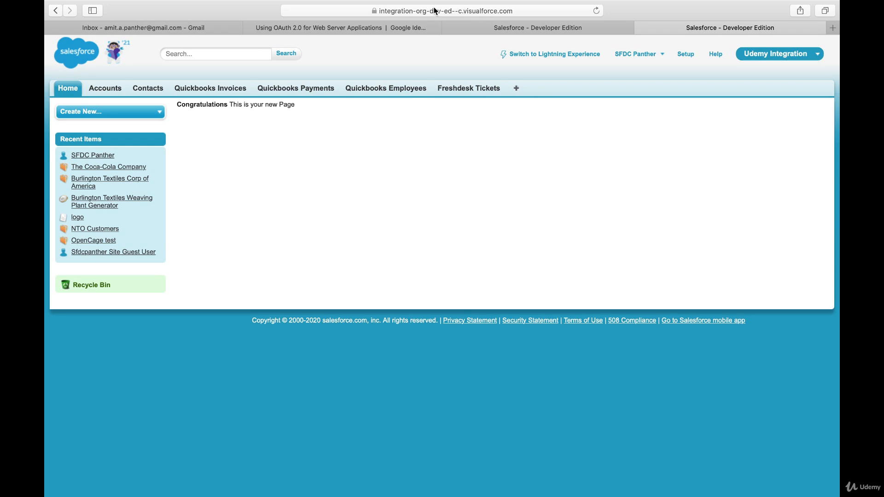
{"action": "left_click", "coordinate": [435, 11]}
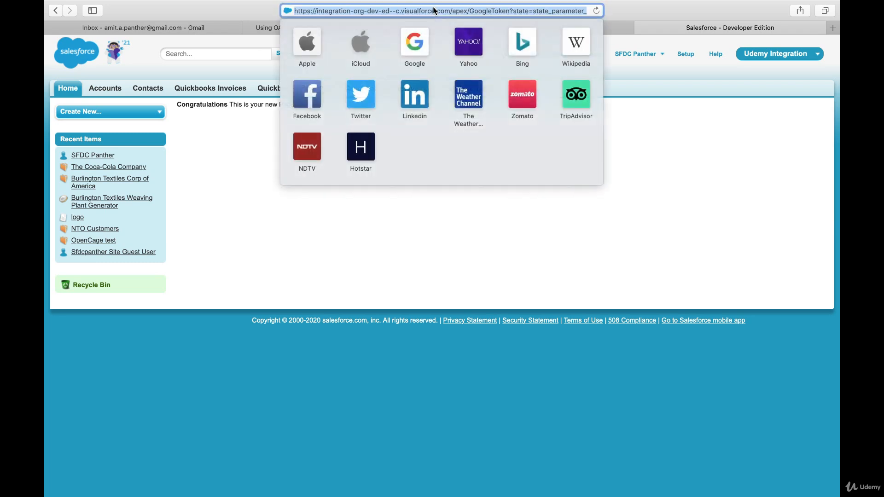
Step: Extract the authorization code from the pasted redirect URL and insert it after code= in the body
{"action": "key", "text": "ctrl+Left"}
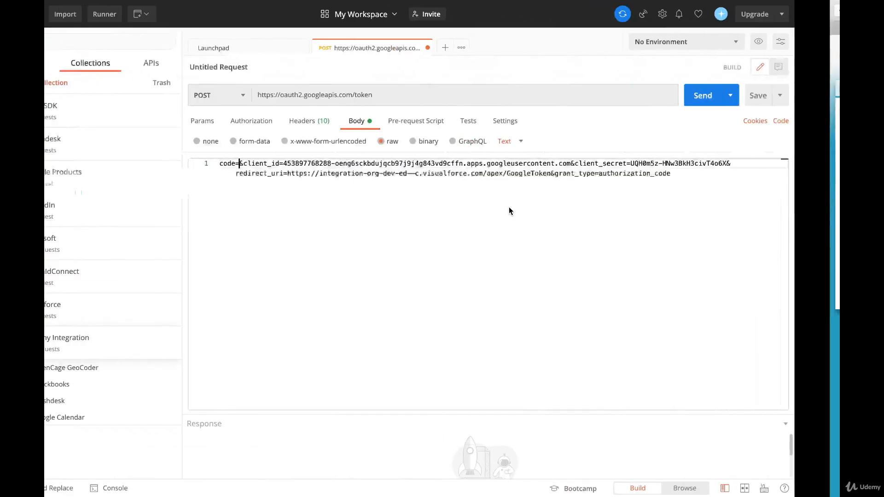
{"action": "left_click", "coordinate": [731, 176]}
{"action": "key", "text": "Return"}
{"action": "key", "text": "Return"}
{"action": "key", "text": "Return"}
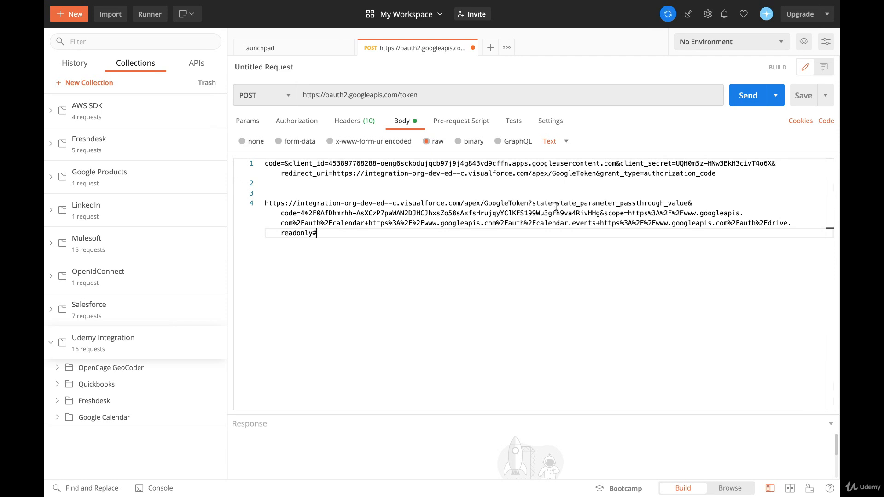
{"action": "left_click_drag", "start_coordinate": [302, 211], "coordinate": [600, 212]}
{"action": "key", "text": "ctrl+c"}
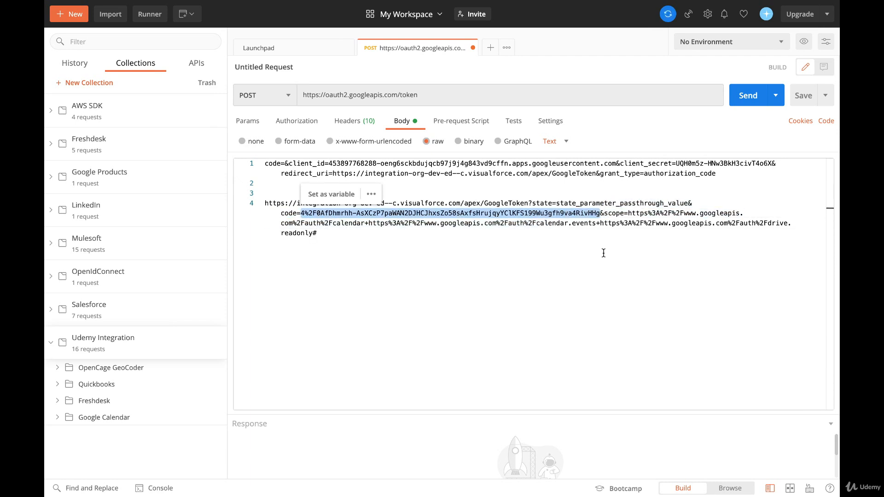
{"action": "left_click_drag", "start_coordinate": [601, 253], "coordinate": [219, 204]}
{"action": "key", "text": "BackSpace"}
{"action": "key", "text": "BackSpace"}
{"action": "key", "text": "BackSpace"}
{"action": "key", "text": "BackSpace"}
{"action": "left_click", "coordinate": [284, 163]}
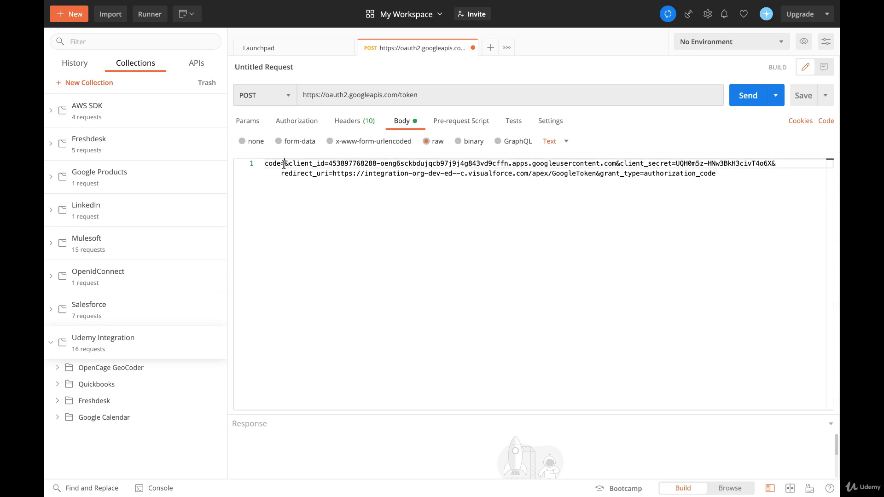
{"action": "key", "text": "ctrl+v"}
Step: Send the token request and review the access_token and refresh_token in the 200 OK response
{"action": "left_click_drag", "start_coordinate": [523, 411], "coordinate": [523, 198]}
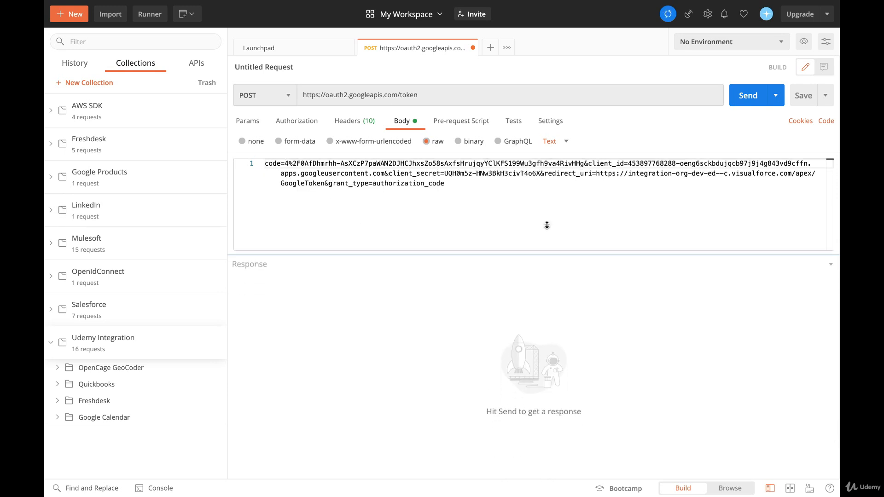
{"action": "left_click", "coordinate": [737, 97]}
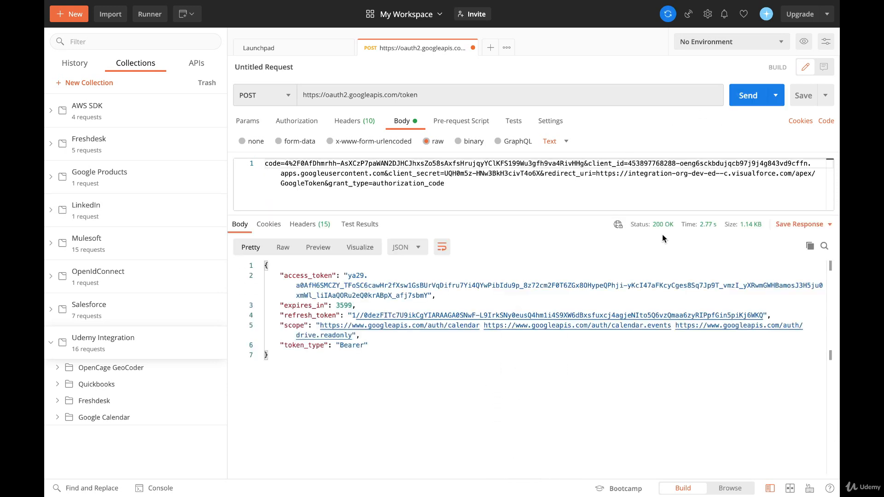
{"action": "mouse_move", "coordinate": [661, 229]}
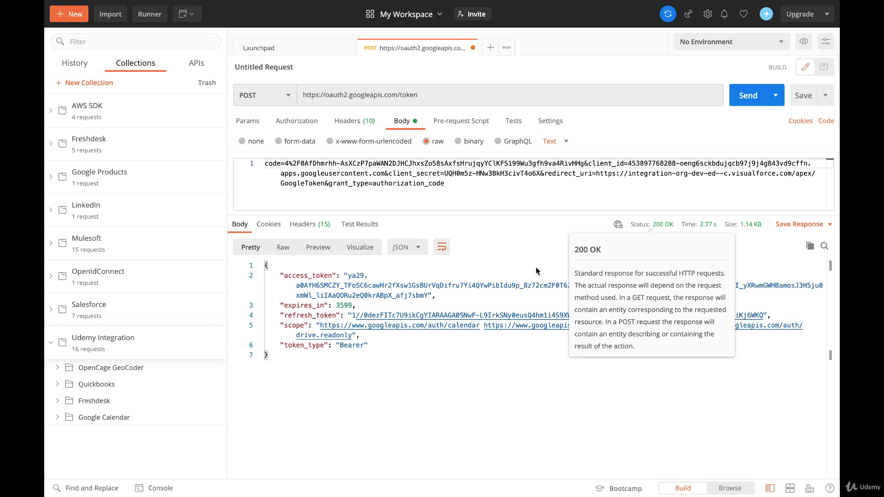
{"action": "double_click", "coordinate": [304, 316]}
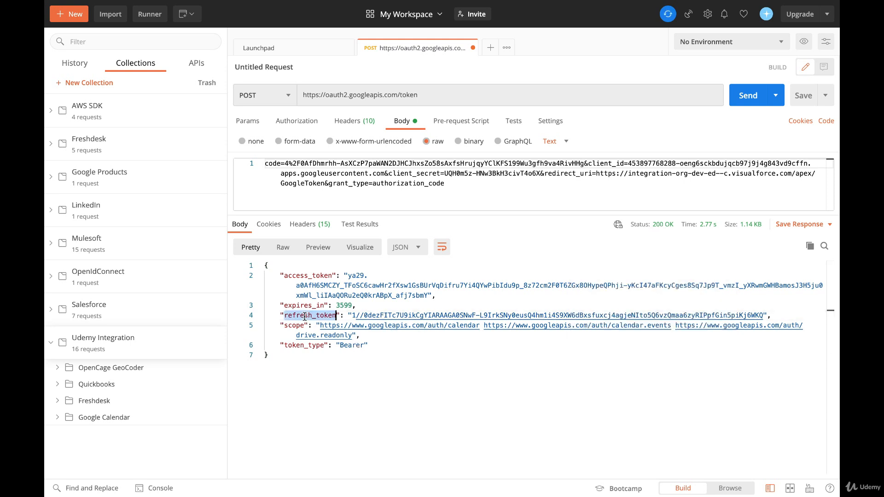
{"action": "double_click", "coordinate": [309, 276]}
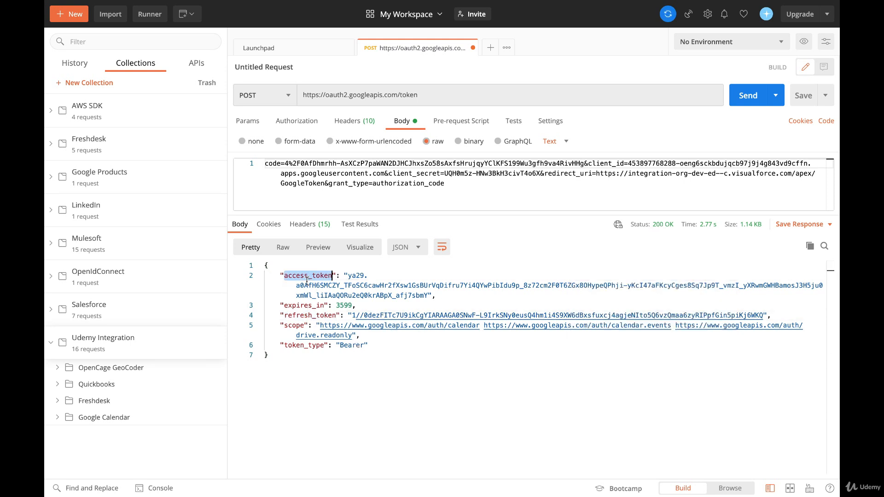
{"action": "left_click", "coordinate": [387, 346]}
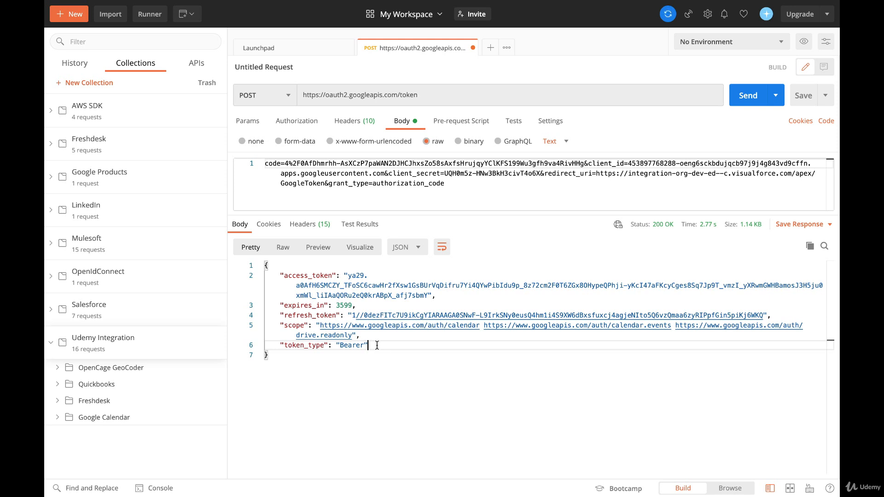
{"action": "key", "text": "ctrl+a"}
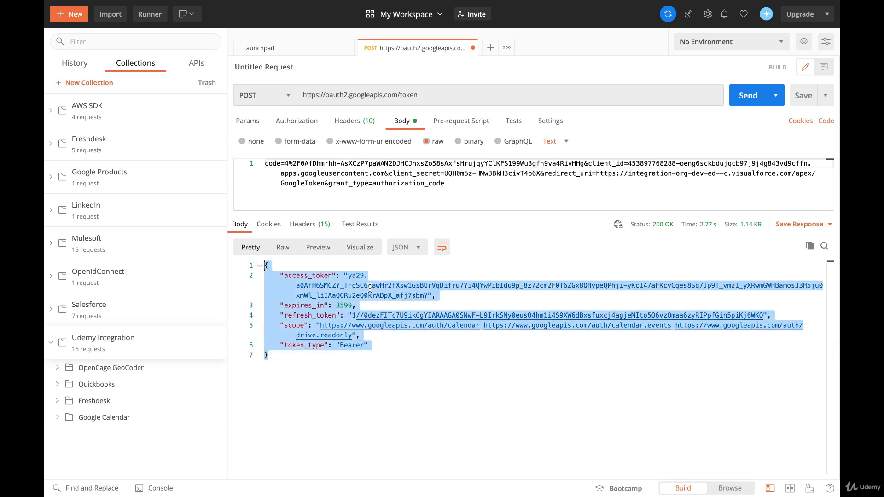
{"action": "double_click", "coordinate": [356, 276]}
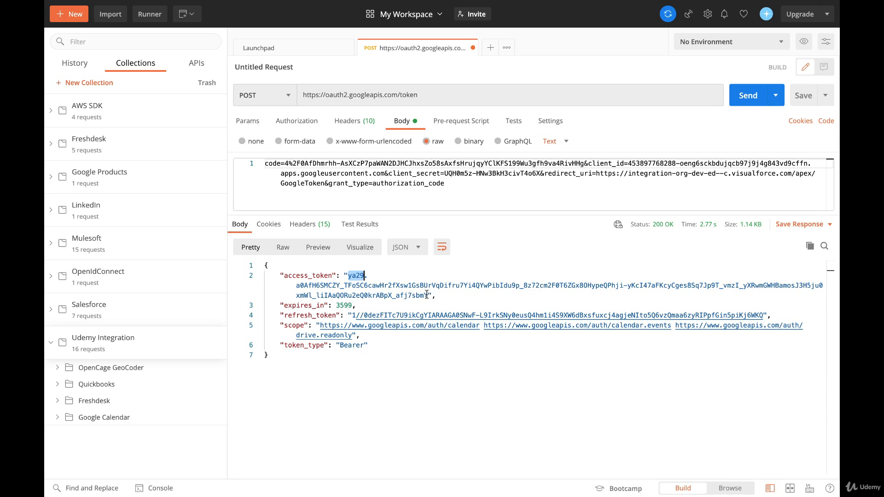
{"action": "left_click", "coordinate": [343, 304]}
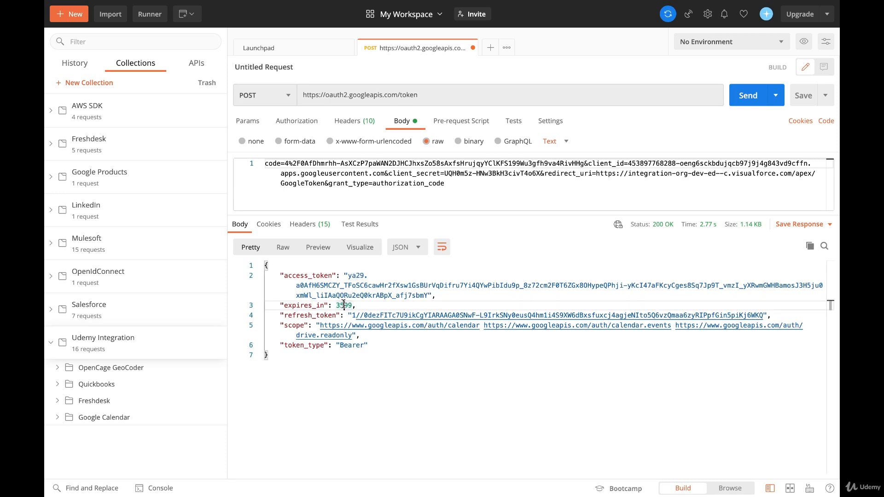
Step: Open a new request tab and copy the Calendar Events: list GET URL from Google's reference
{"action": "left_click", "coordinate": [491, 50]}
{"action": "key", "text": "ctrl+Right"}
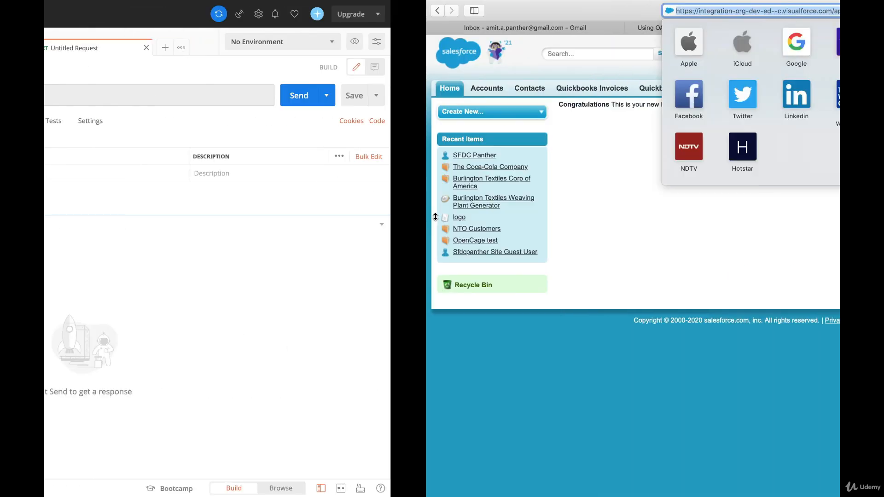
{"action": "left_click", "coordinate": [407, 225]}
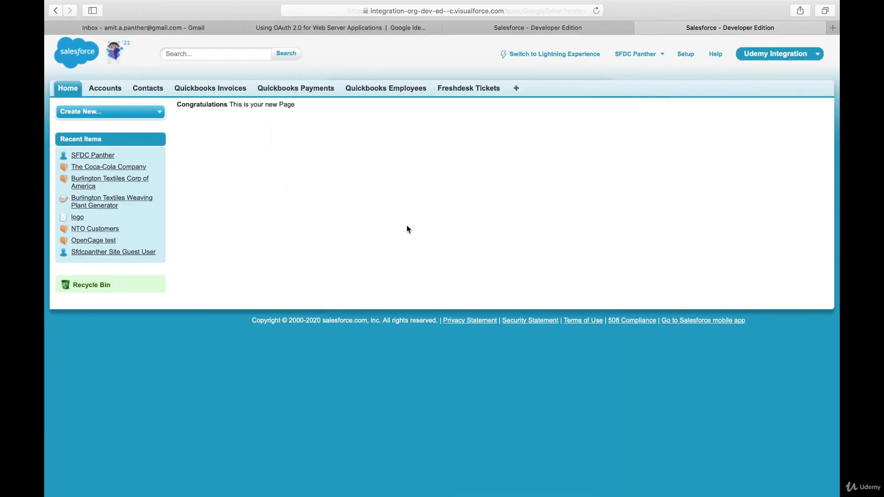
{"action": "left_click", "coordinate": [323, 32]}
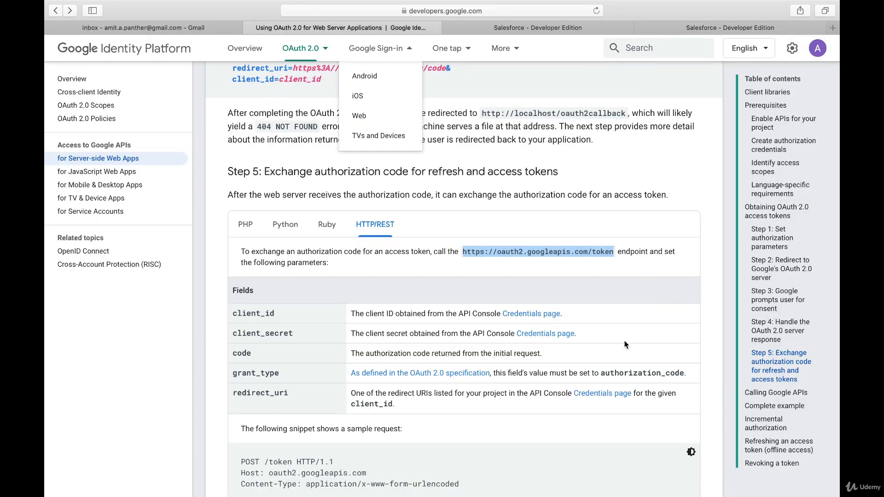
{"action": "scroll", "coordinate": [449, 251], "scroll_direction": "down", "scroll_amount": 5}
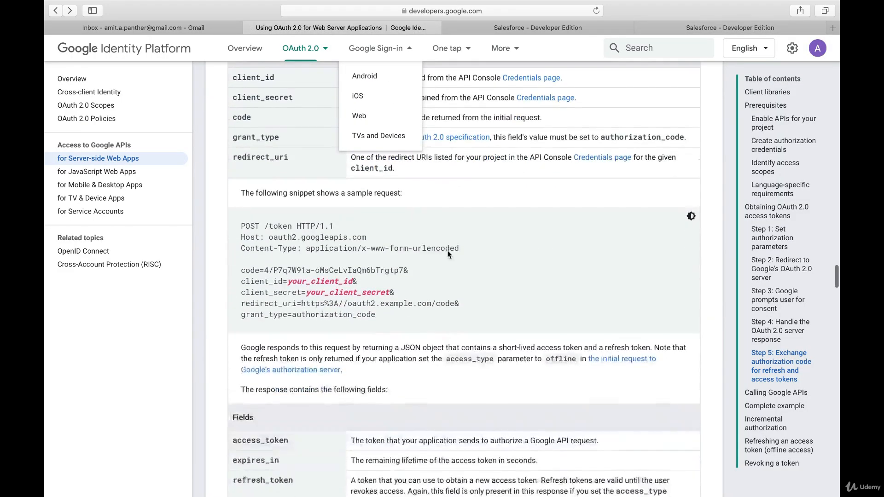
{"action": "scroll", "coordinate": [466, 217], "scroll_direction": "up", "scroll_amount": 10}
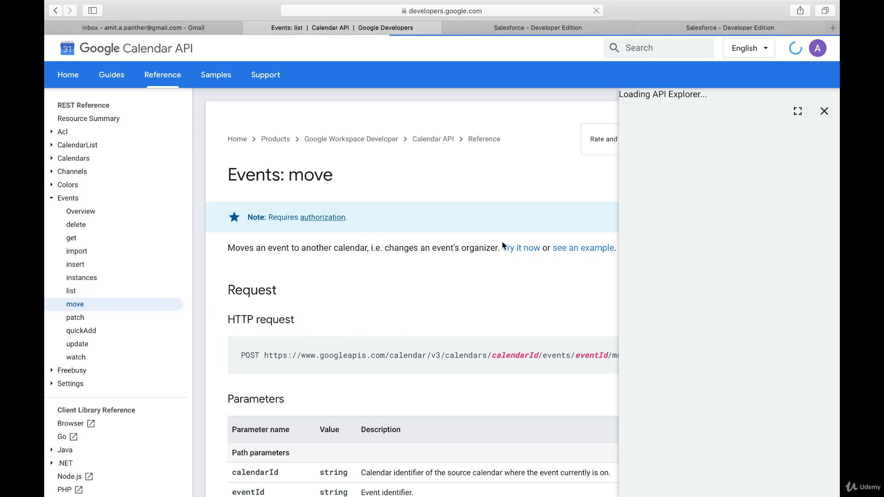
{"action": "left_click", "coordinate": [73, 292]}
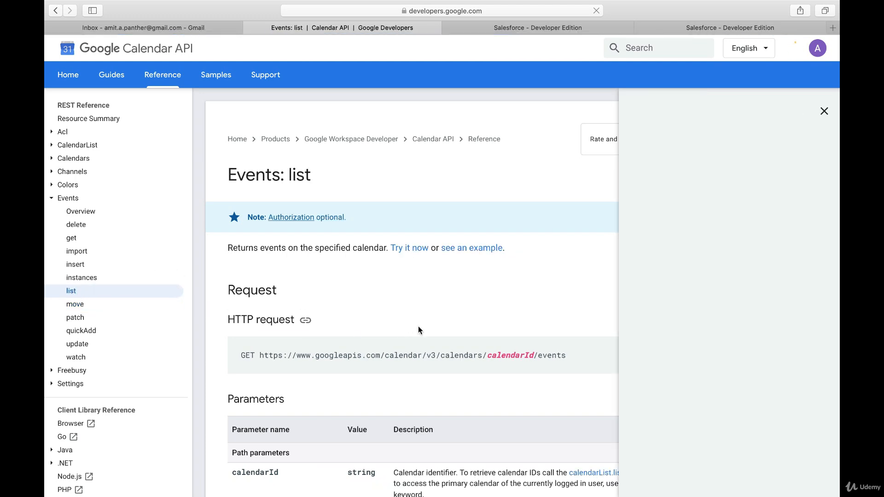
{"action": "left_click_drag", "start_coordinate": [570, 356], "coordinate": [260, 356]}
{"action": "key", "text": "ctrl+c"}
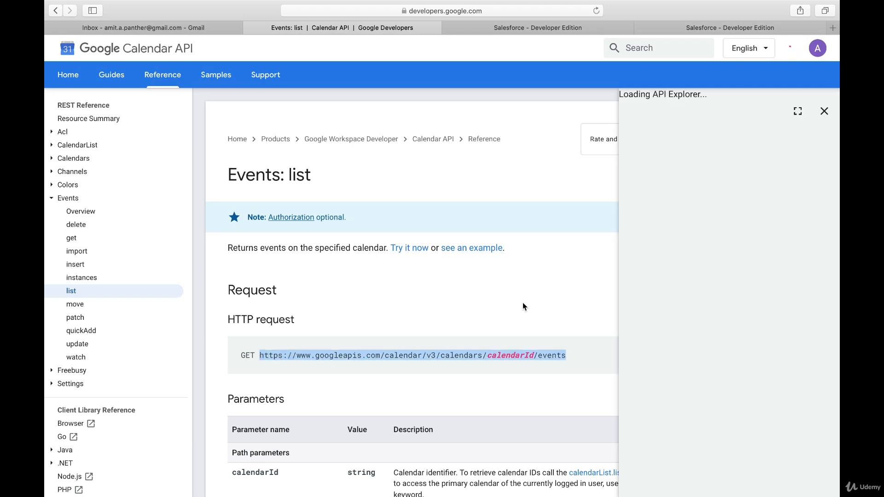
{"action": "key", "text": "super+Tab"}
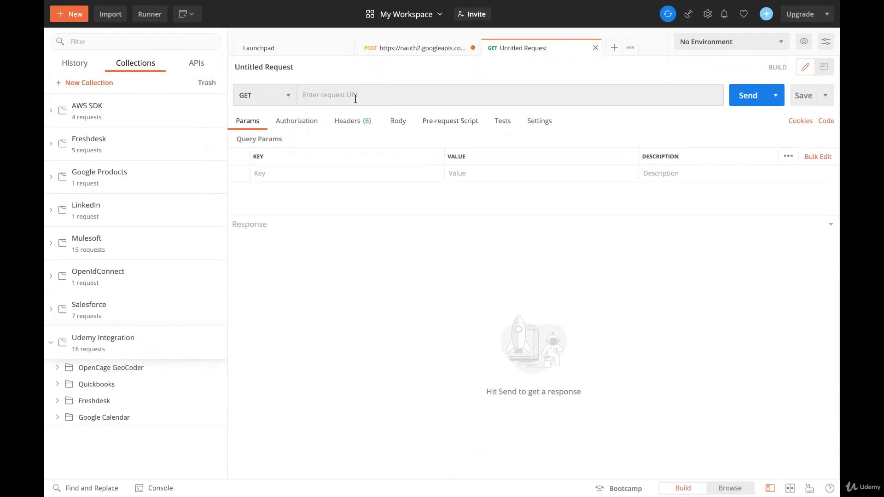
Step: Paste the Calendar events URL, replacing the calendarId placeholder with the account's e-mail address
{"action": "left_click", "coordinate": [355, 95]}
{"action": "key", "text": "ctrl+v"}
{"action": "double_click", "coordinate": [476, 94]}
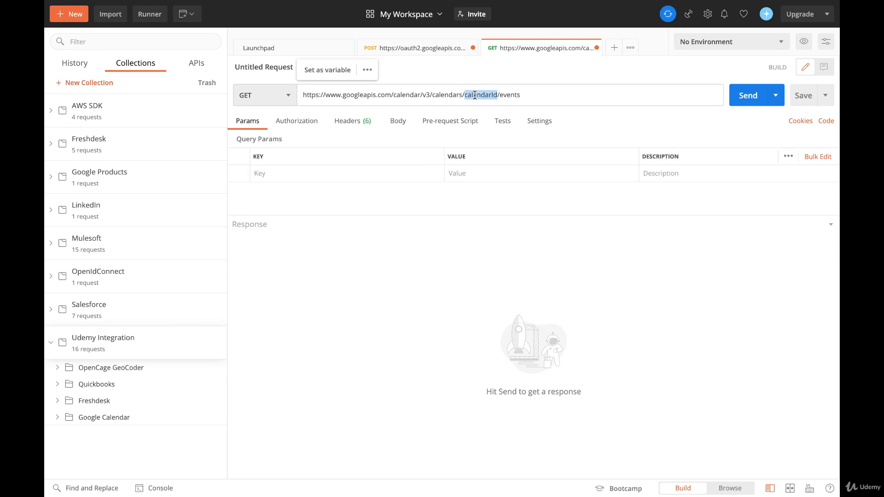
{"action": "key", "text": "BackSpace"}
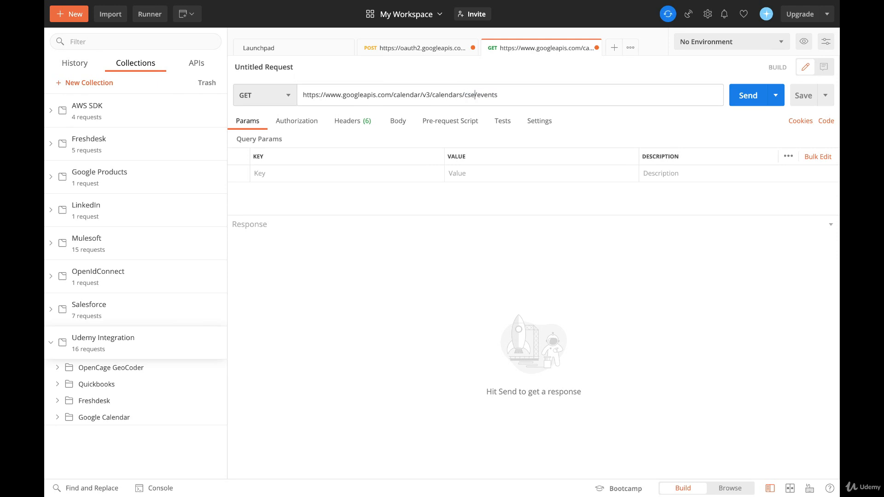
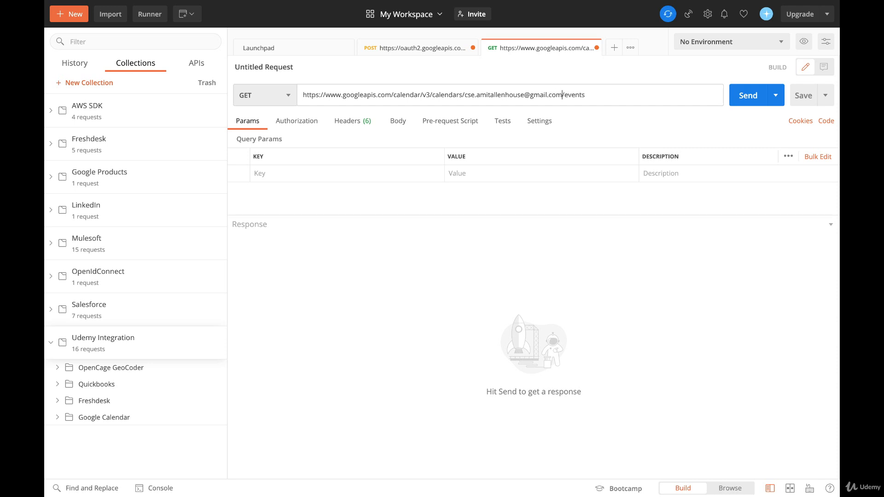
Step: Add an Authorization header of Bearer followed by the access token from the token response
{"action": "left_click", "coordinate": [294, 121]}
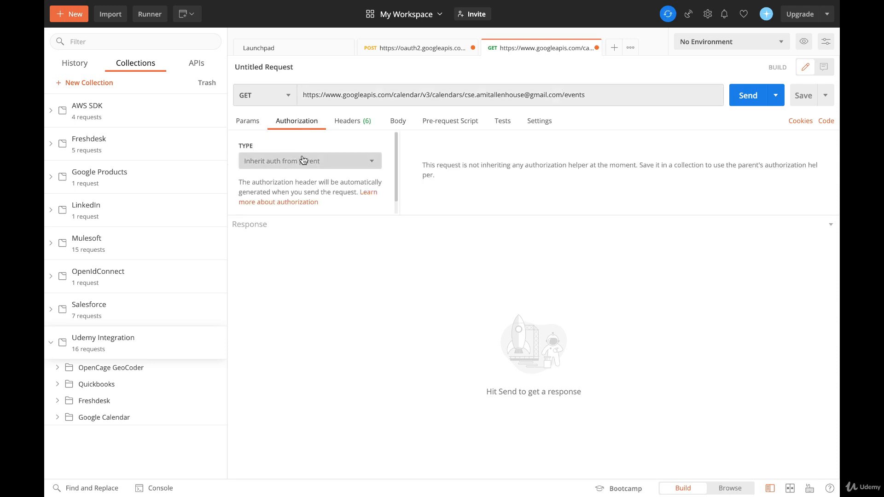
{"action": "left_click", "coordinate": [302, 161]}
{"action": "left_click", "coordinate": [341, 122]}
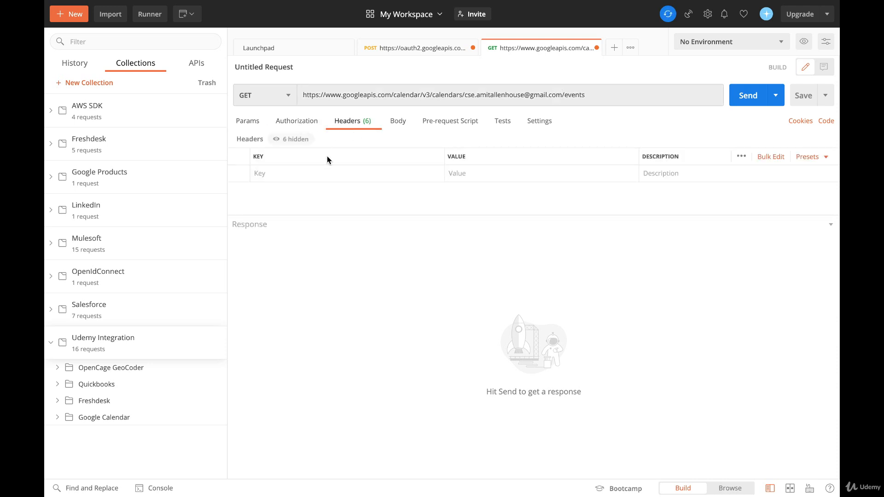
{"action": "left_click", "coordinate": [288, 173]}
{"action": "type", "text": "auth"}
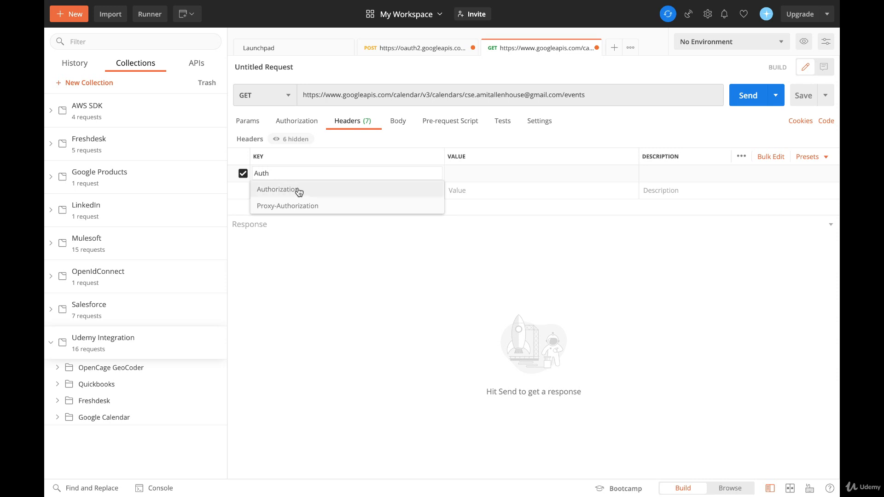
{"action": "left_click", "coordinate": [297, 190]}
{"action": "left_click", "coordinate": [468, 174]}
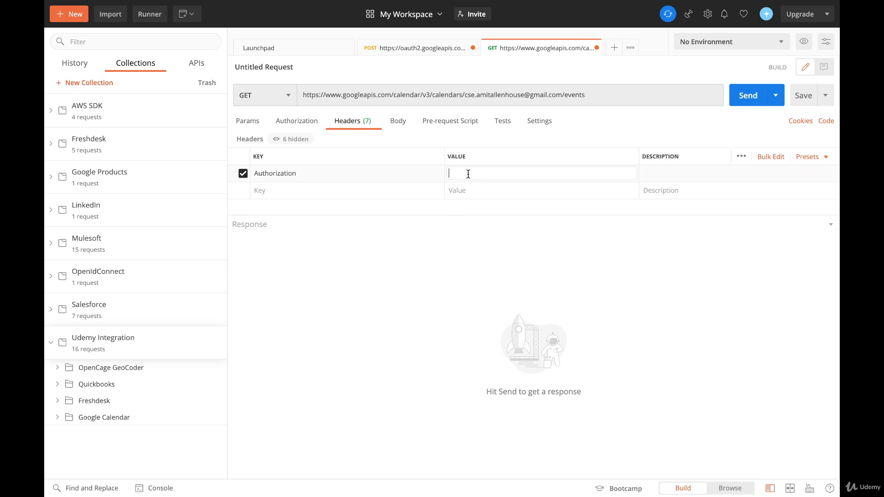
{"action": "type", "text": "Bearer"}
{"action": "left_click", "coordinate": [408, 51]}
{"action": "left_click_drag", "start_coordinate": [428, 295], "coordinate": [348, 275]}
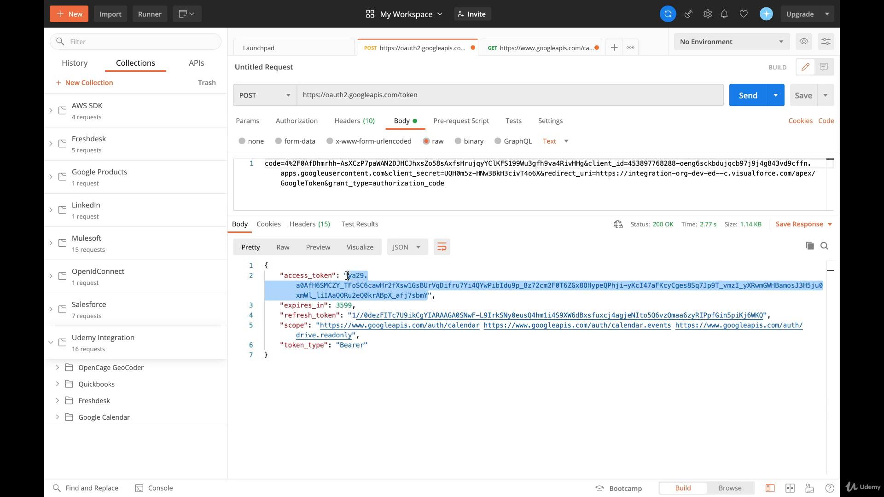
{"action": "left_click", "coordinate": [541, 48]}
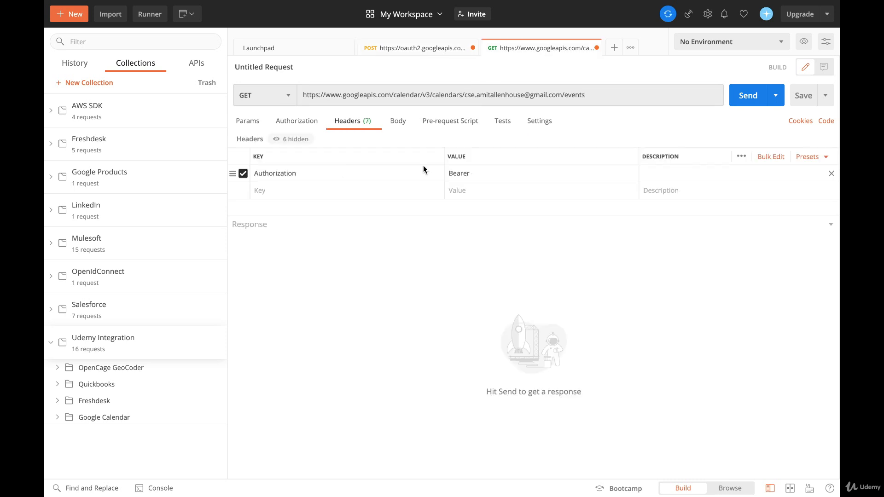
{"action": "left_click", "coordinate": [489, 173]}
{"action": "key", "text": "ctrl+v"}
{"action": "left_click", "coordinate": [484, 258]}
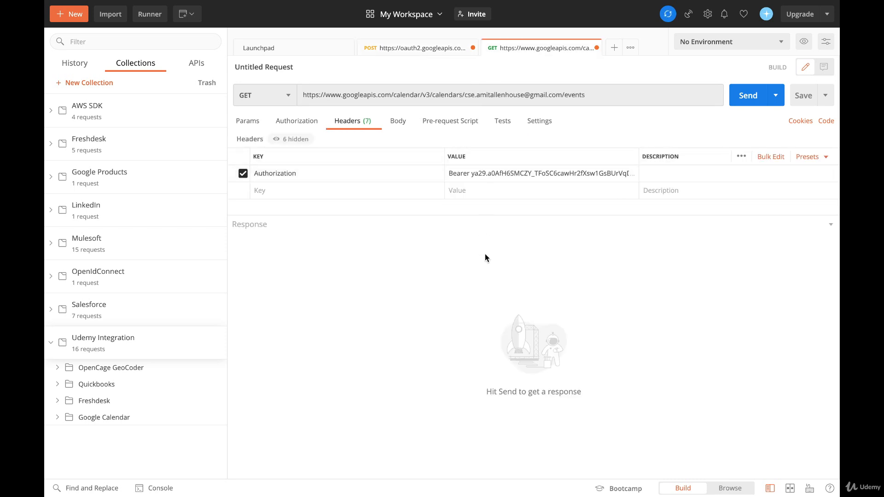
Step: Add Accept and Content-Type headers, both set to application/json
{"action": "left_click", "coordinate": [276, 190]}
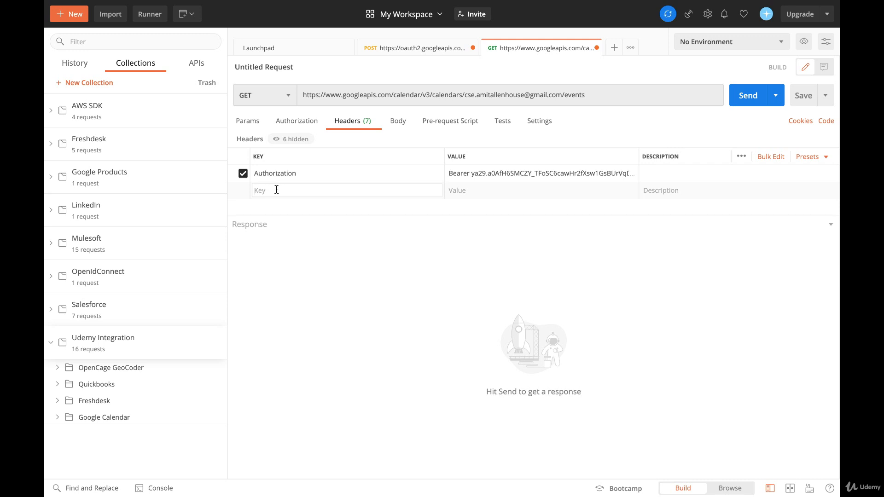
{"action": "type", "text": "Accept"}
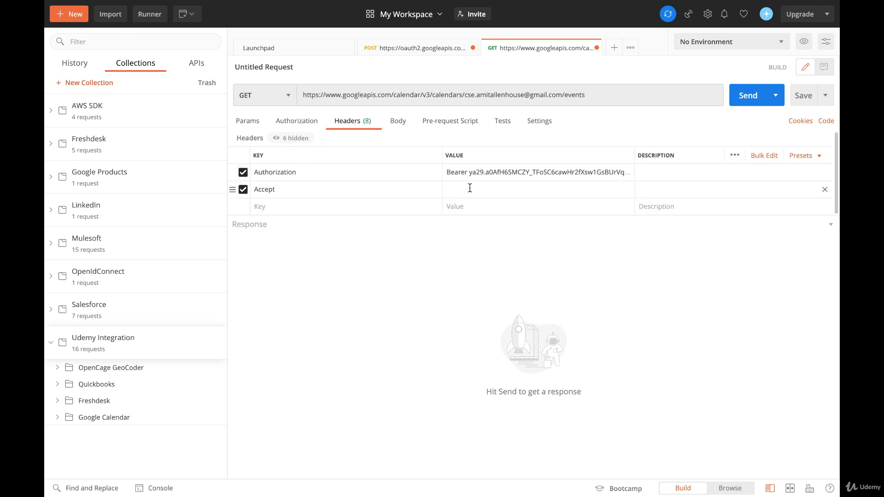
{"action": "left_click", "coordinate": [468, 188]}
{"action": "type", "text": "appl"}
{"action": "left_click", "coordinate": [489, 217]}
{"action": "left_click", "coordinate": [318, 205]}
{"action": "type", "text": "con"}
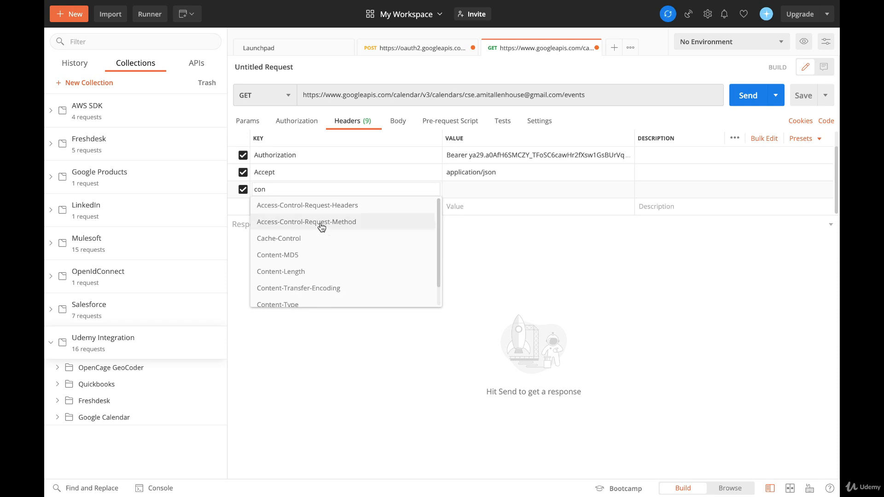
{"action": "left_click", "coordinate": [325, 304]}
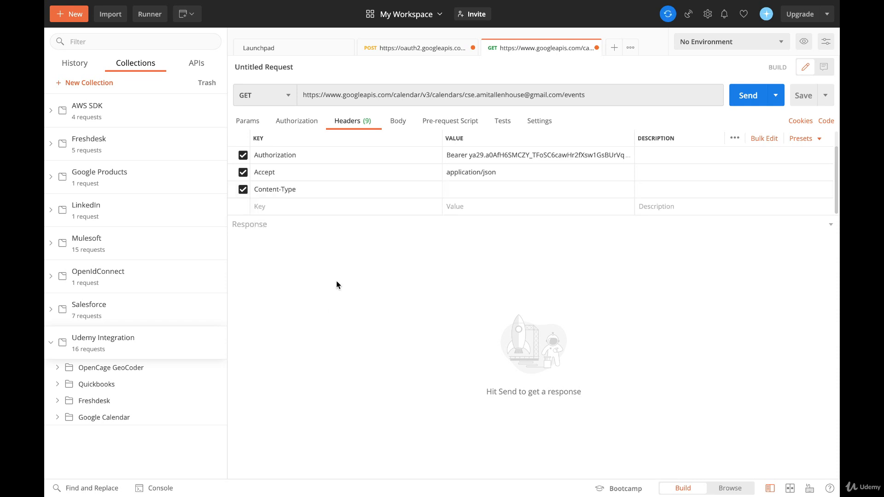
{"action": "left_click", "coordinate": [478, 192]}
{"action": "type", "text": "appl"}
{"action": "left_click", "coordinate": [484, 289]}
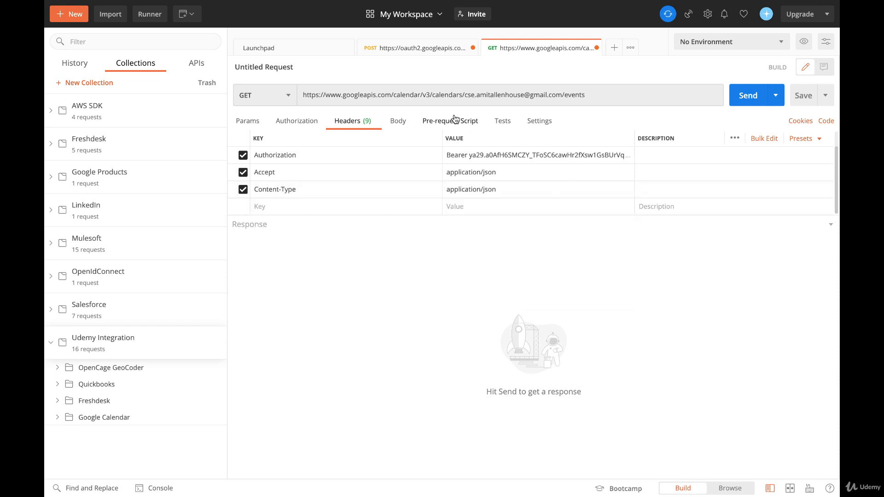
{"action": "left_click", "coordinate": [399, 121]}
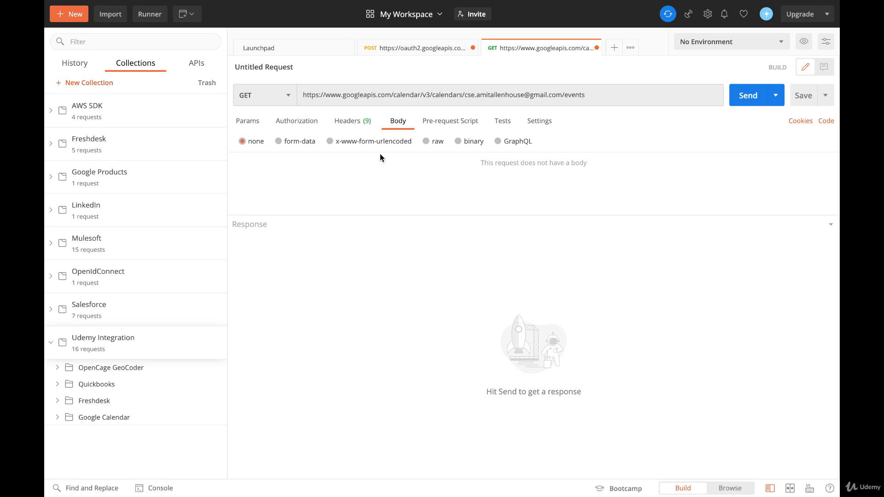
{"action": "left_click", "coordinate": [346, 128]}
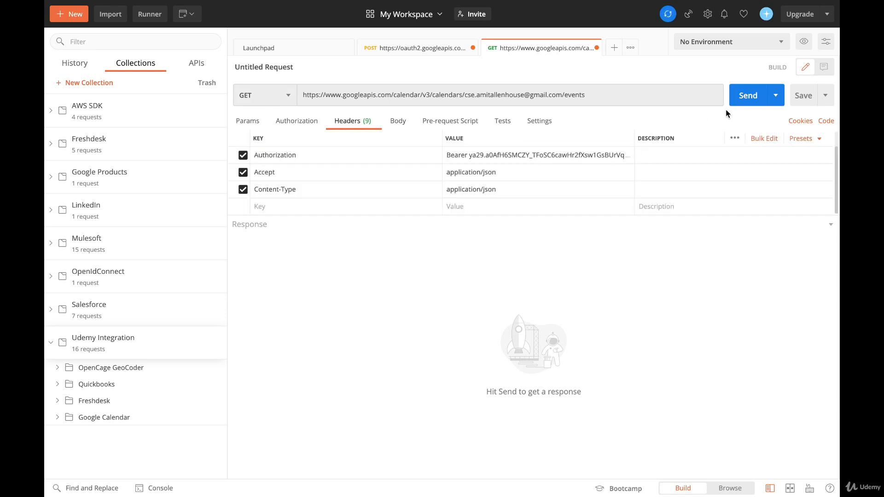
Step: Send the Calendar events GET, scroll the calendar#events JSON, and open the Authorization value
{"action": "left_click", "coordinate": [741, 97]}
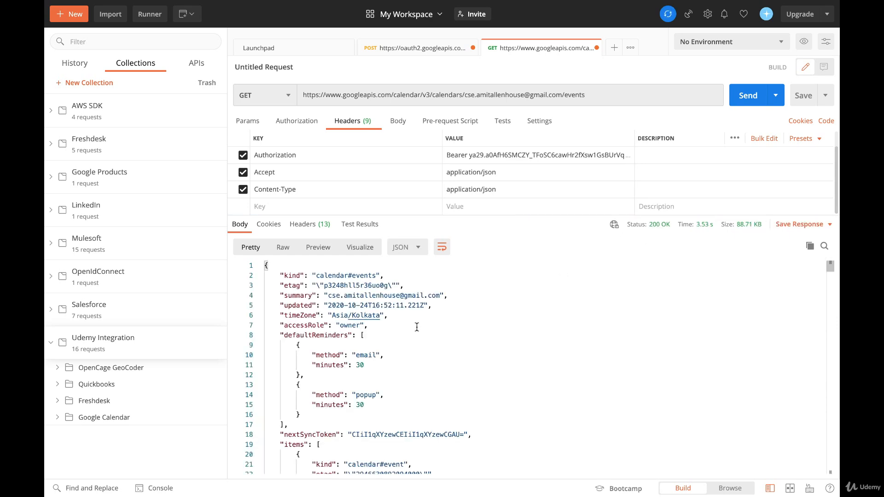
{"action": "scroll", "coordinate": [389, 347], "scroll_direction": "down", "scroll_amount": 20}
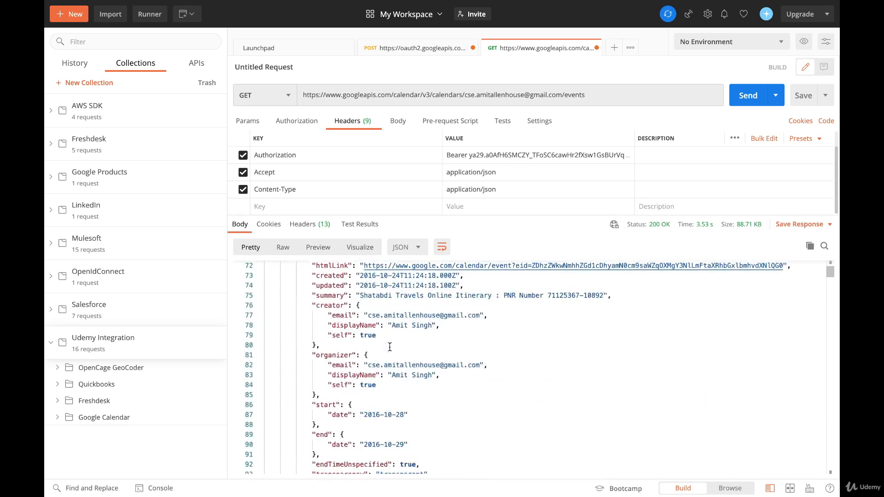
{"action": "scroll", "coordinate": [389, 347], "scroll_direction": "down", "scroll_amount": 20}
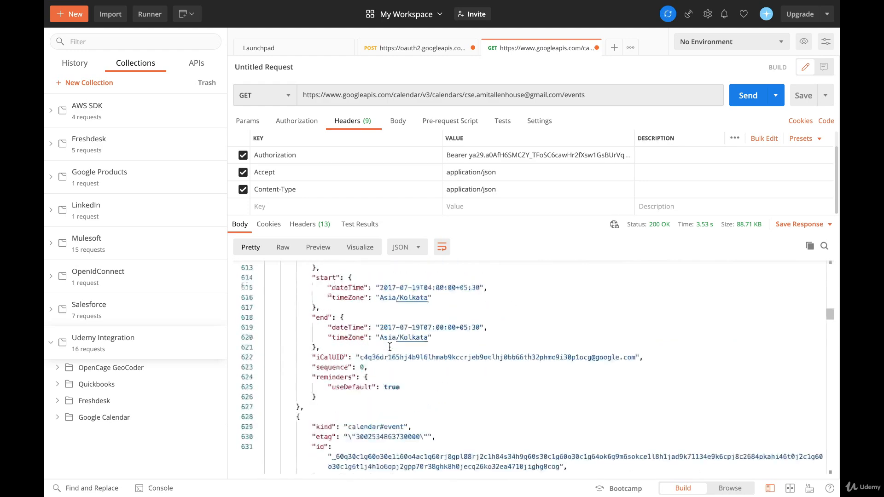
{"action": "scroll", "coordinate": [389, 347], "scroll_direction": "down", "scroll_amount": 6}
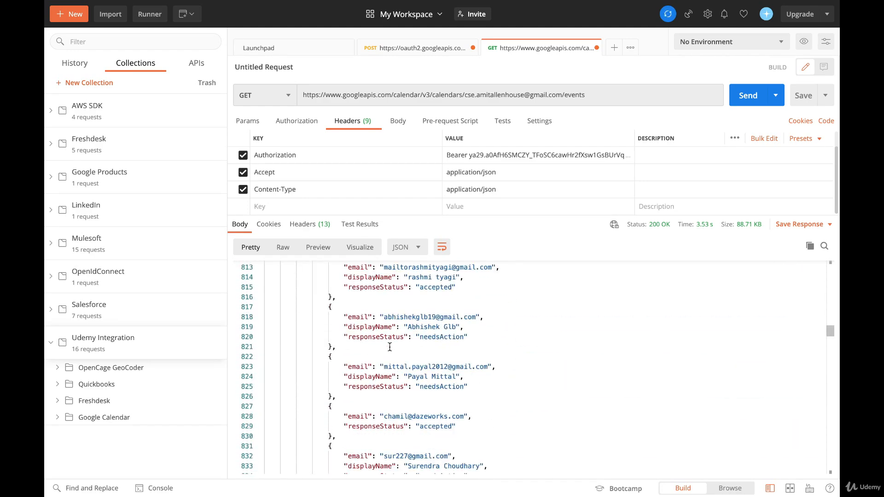
{"action": "scroll", "coordinate": [390, 346], "scroll_direction": "up", "scroll_amount": 20}
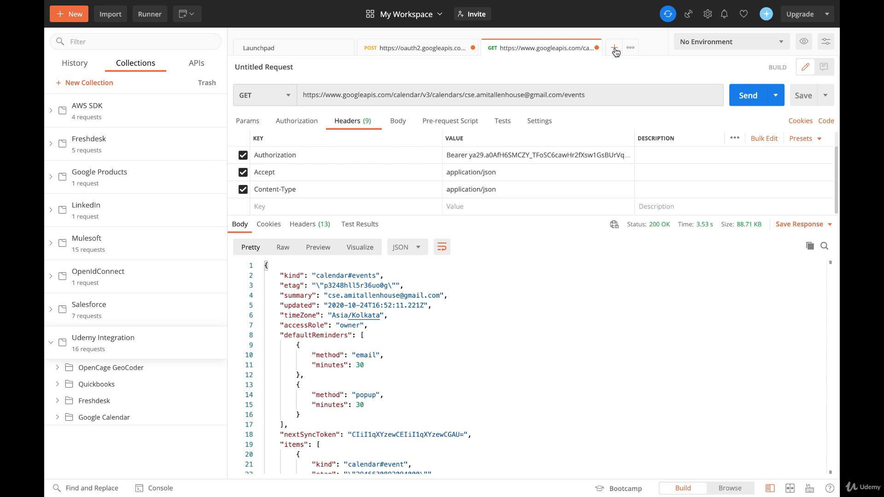
{"action": "left_click", "coordinate": [502, 155]}
Step: Create a new untitled POST request and bring up its headers
{"action": "key", "text": "ctrl+a"}
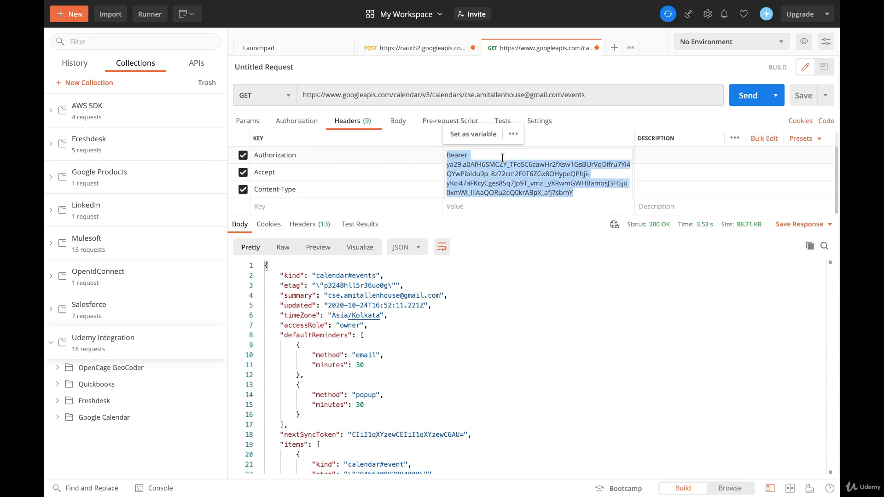
{"action": "left_click", "coordinate": [615, 47]}
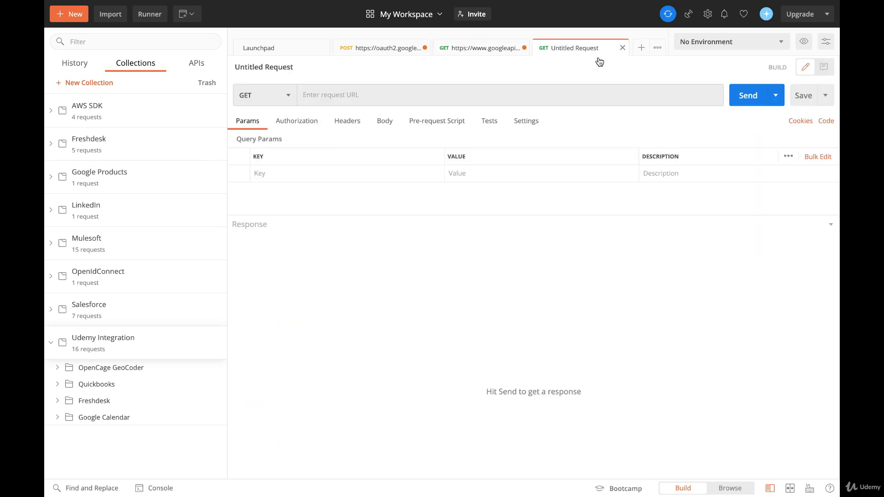
{"action": "left_click", "coordinate": [263, 95]}
{"action": "left_click", "coordinate": [251, 135]}
{"action": "left_click", "coordinate": [353, 121]}
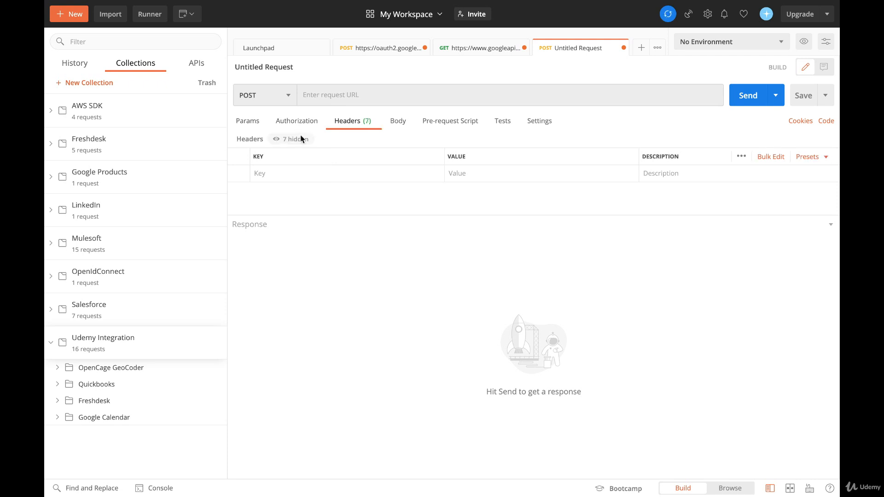
Step: Add an Authorization header holding the pasted Bearer token
{"action": "left_click", "coordinate": [304, 173]}
{"action": "type", "text": "Aurh"}
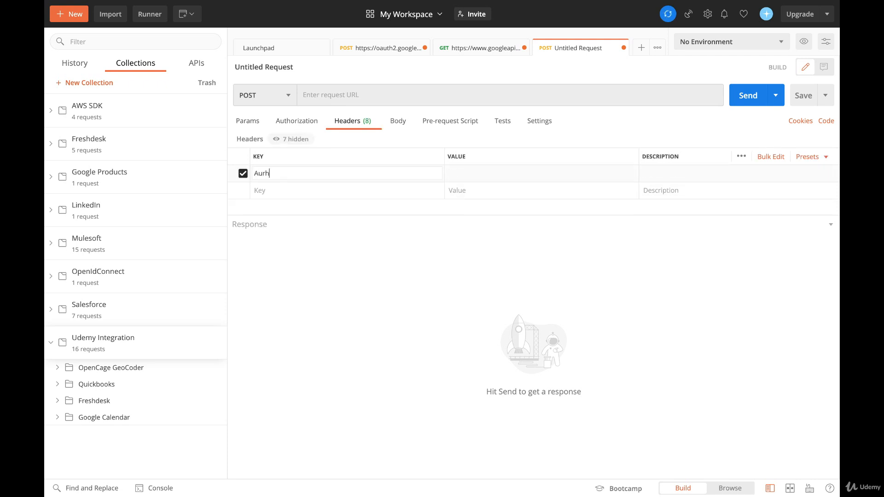
{"action": "key", "text": "BackSpace"}
{"action": "key", "text": "BackSpace"}
{"action": "type", "text": "thorization"}
{"action": "left_click", "coordinate": [473, 174]}
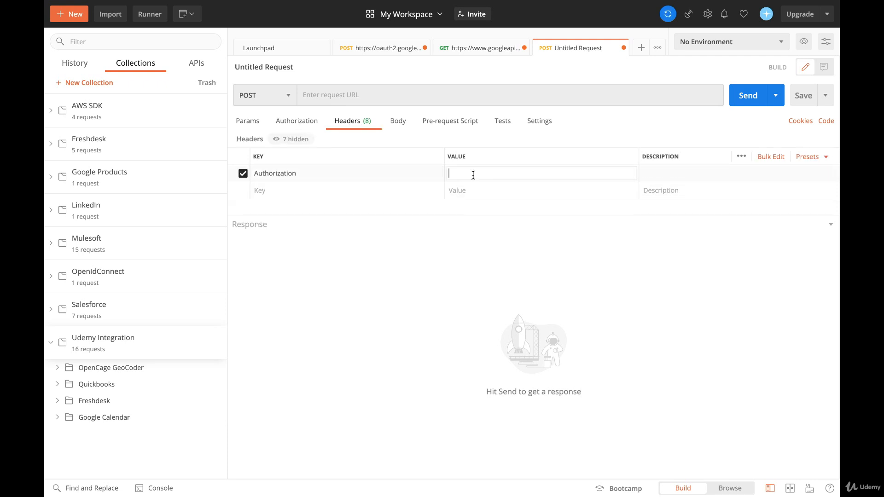
{"action": "key", "text": "super+v"}
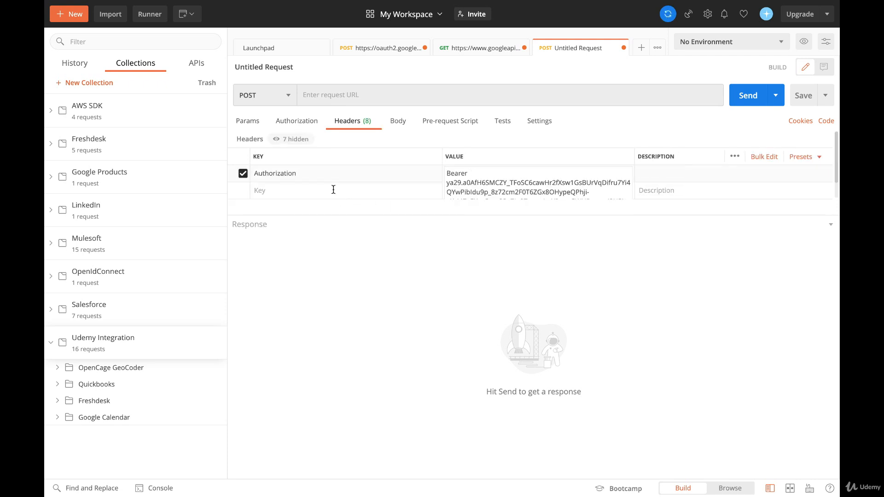
Step: Add a Content-Type header set to application/json
{"action": "left_click", "coordinate": [333, 190]}
{"action": "type", "text": "Con"}
{"action": "scroll", "coordinate": [336, 278], "scroll_direction": "down", "scroll_amount": 1}
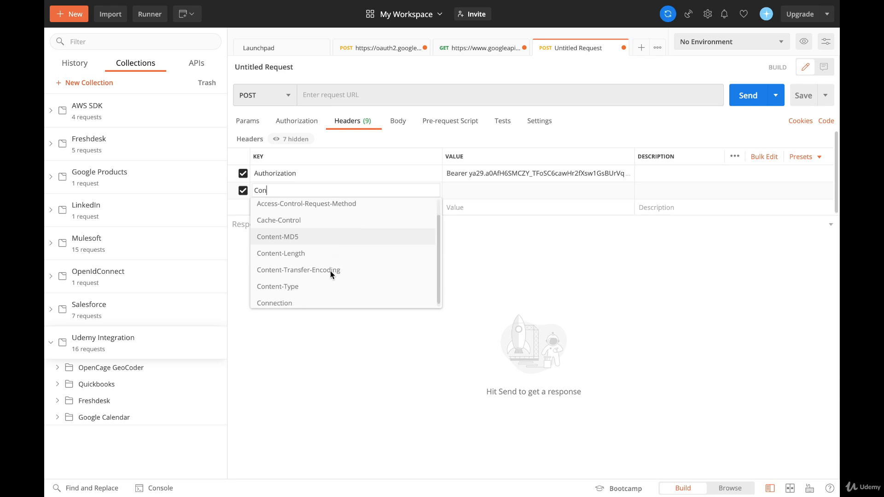
{"action": "left_click", "coordinate": [311, 293]}
{"action": "left_click", "coordinate": [468, 189]}
{"action": "type", "text": "app"}
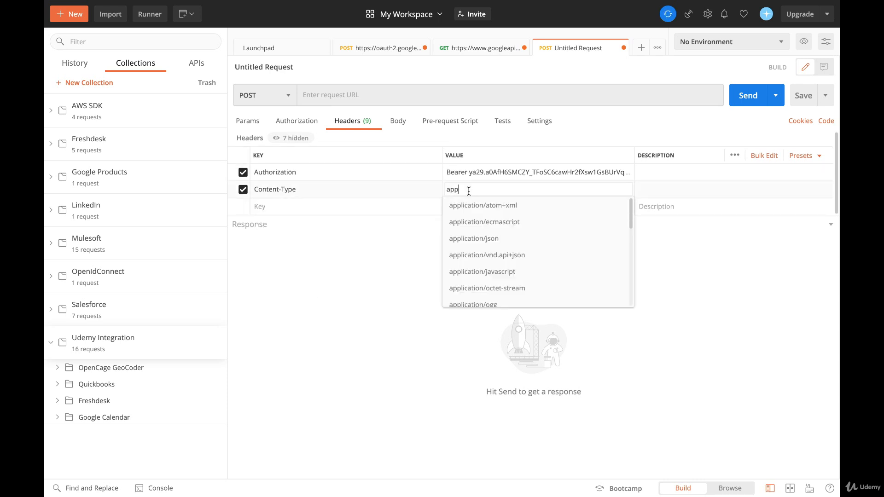
{"action": "left_click", "coordinate": [479, 238]}
Step: Add an Accept header set to application/json
{"action": "left_click", "coordinate": [300, 206]}
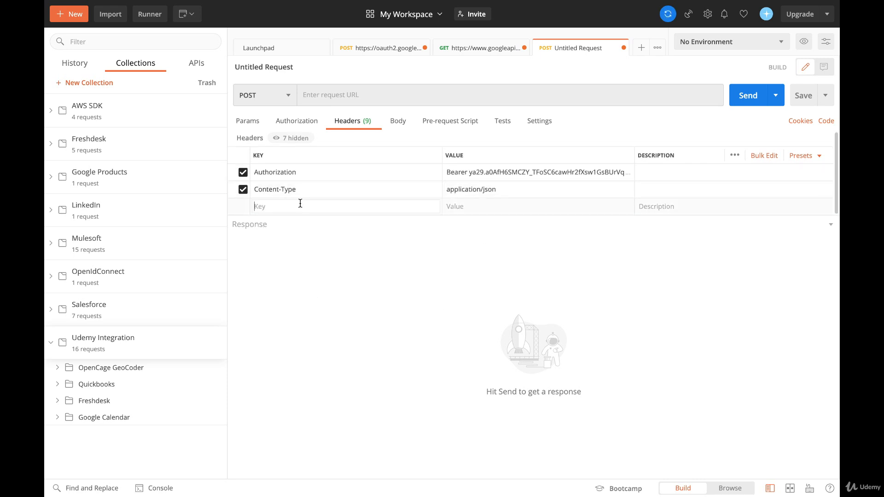
{"action": "type", "text": "Acc"}
{"action": "left_click", "coordinate": [302, 205]}
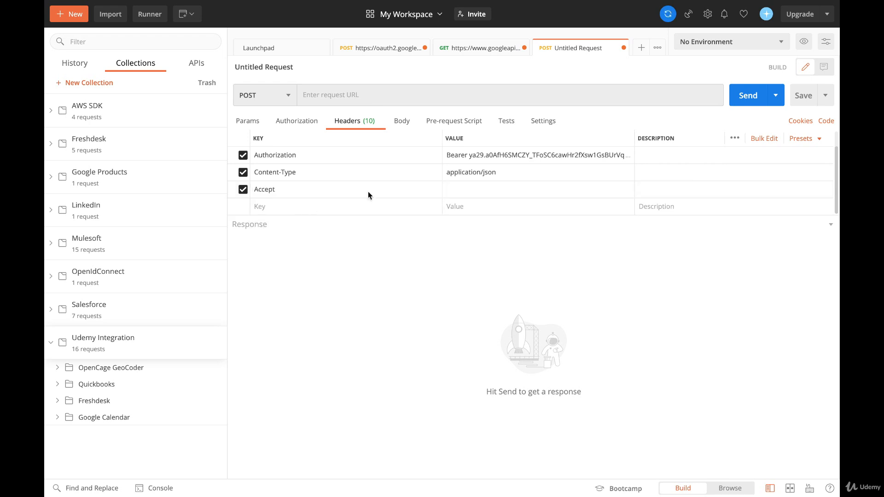
{"action": "left_click", "coordinate": [464, 188]}
{"action": "type", "text": "app"}
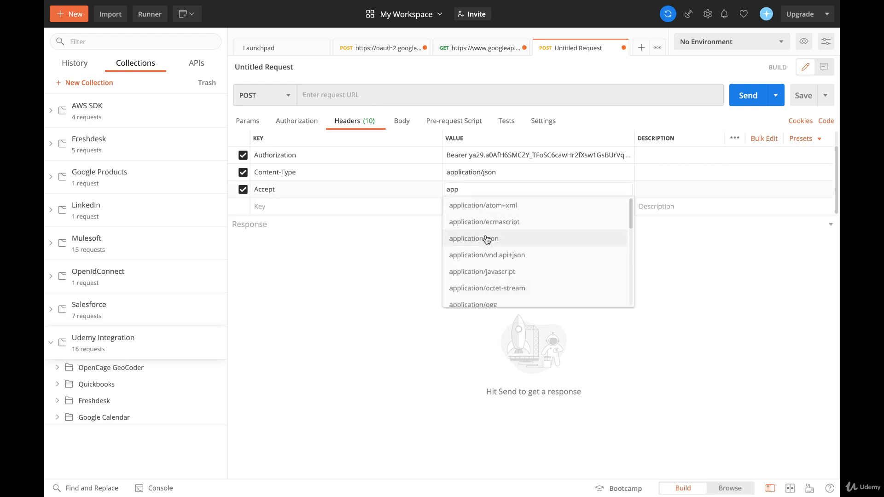
{"action": "left_click", "coordinate": [474, 238]}
Step: Set the request body to raw JSON and enlarge the body editor
{"action": "left_click", "coordinate": [401, 121]}
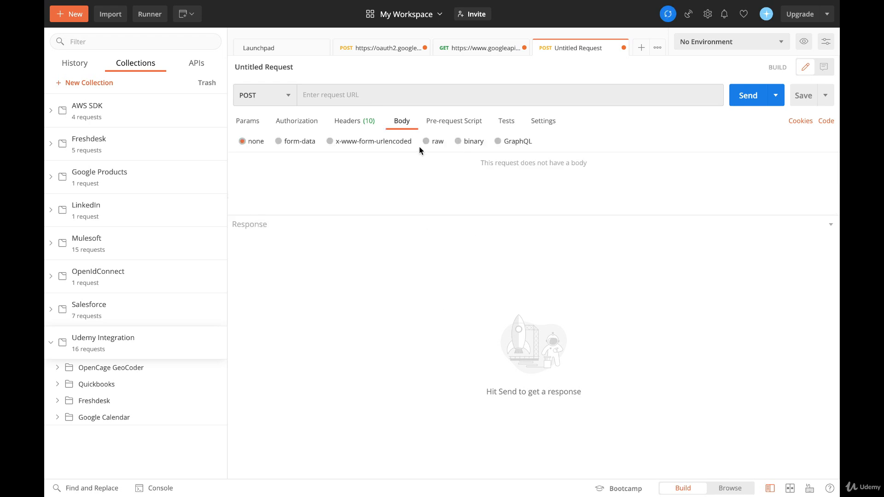
{"action": "left_click", "coordinate": [430, 143]}
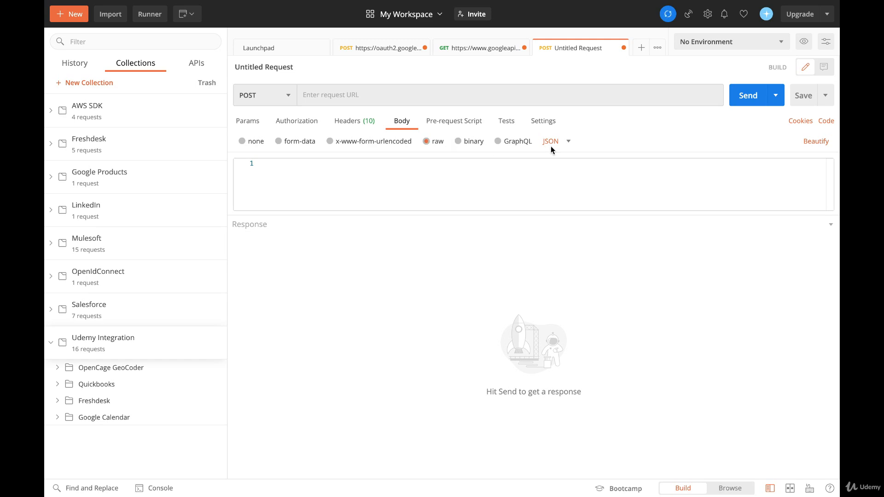
{"action": "left_click_drag", "start_coordinate": [495, 213], "coordinate": [497, 266]}
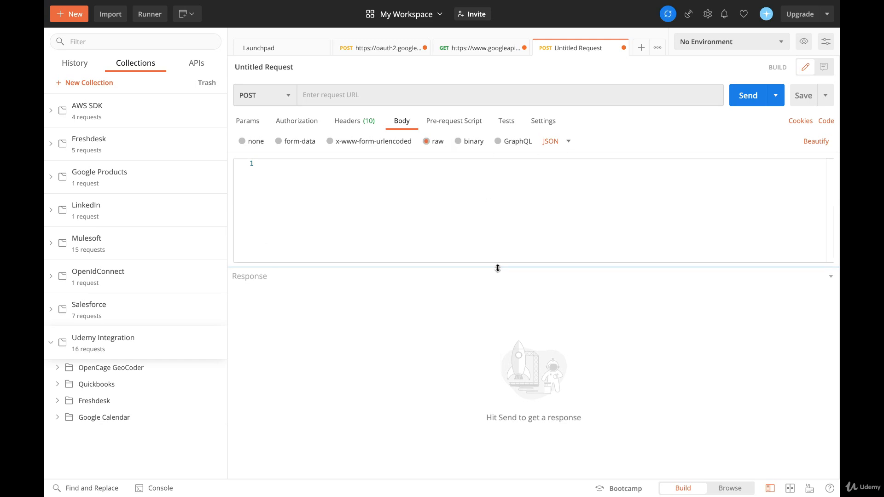
Step: Launch Apple Notes from Spotlight and locate the sample event JSON
{"action": "key", "text": "super+space"}
{"action": "type", "text": "notes"}
{"action": "key", "text": "Return"}
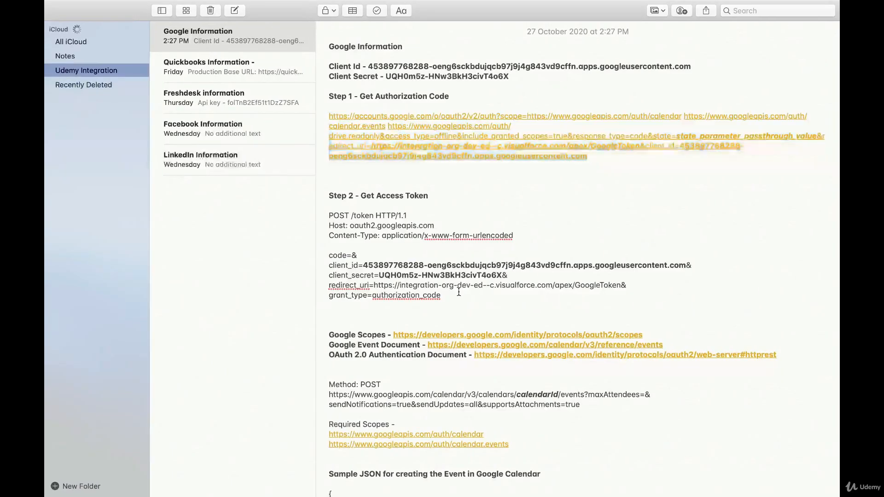
{"action": "scroll", "coordinate": [457, 291], "scroll_direction": "down", "scroll_amount": 8}
{"action": "left_click_drag", "start_coordinate": [334, 472], "coordinate": [326, 305]}
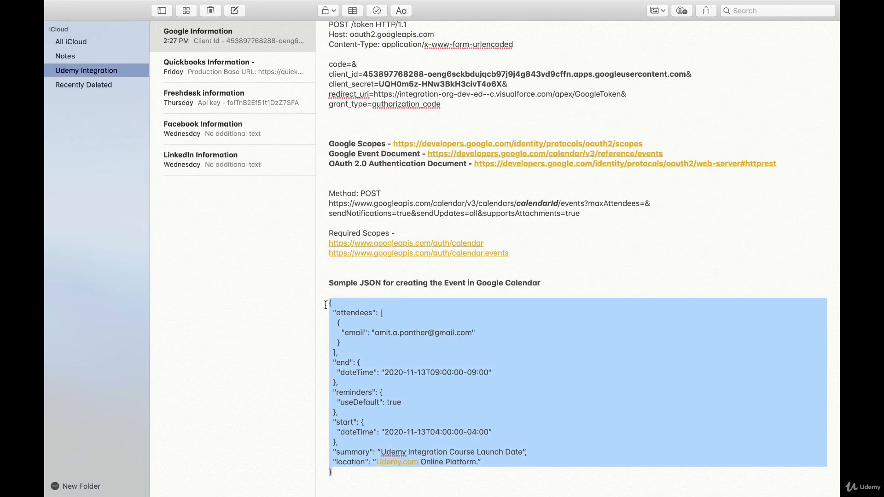
Step: Paste the sample event JSON into the body, replacing the curly quote before Udemy with a straight one
{"action": "key", "text": "super+Tab"}
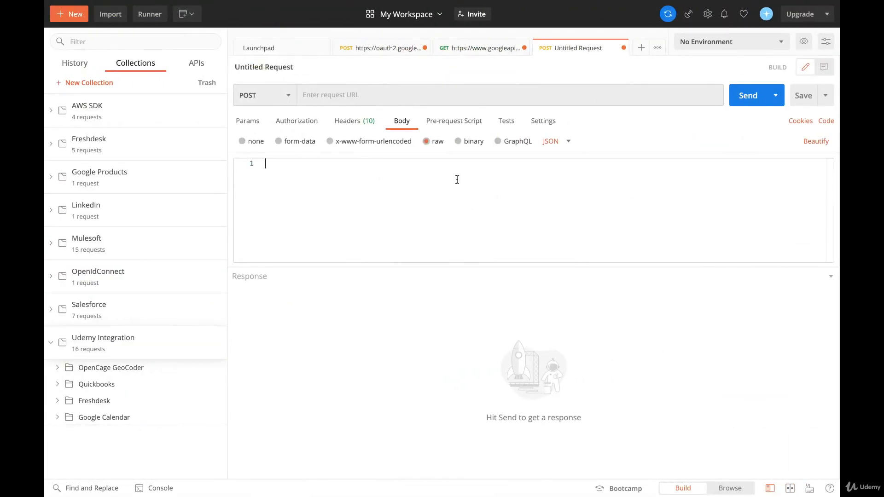
{"action": "key", "text": "super+v"}
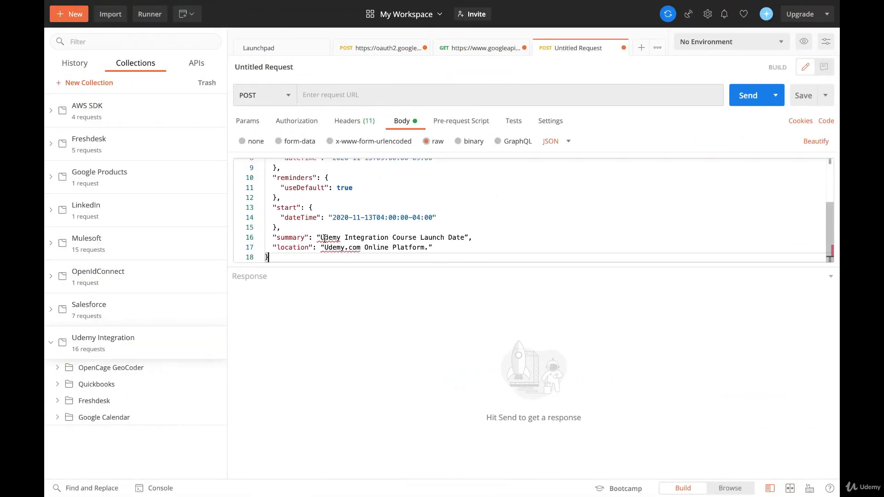
{"action": "left_click", "coordinate": [321, 238]}
{"action": "key", "text": "BackSpace"}
{"action": "type", "text": "\""}
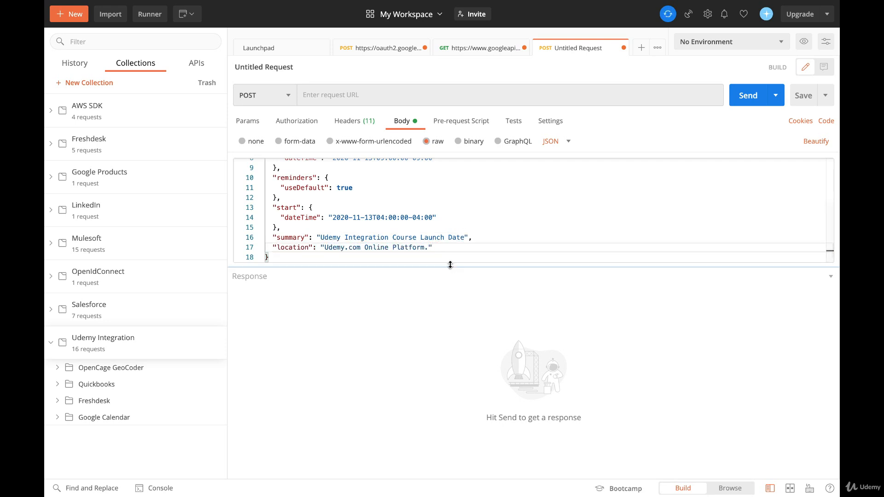
{"action": "left_click_drag", "start_coordinate": [450, 265], "coordinate": [451, 335]}
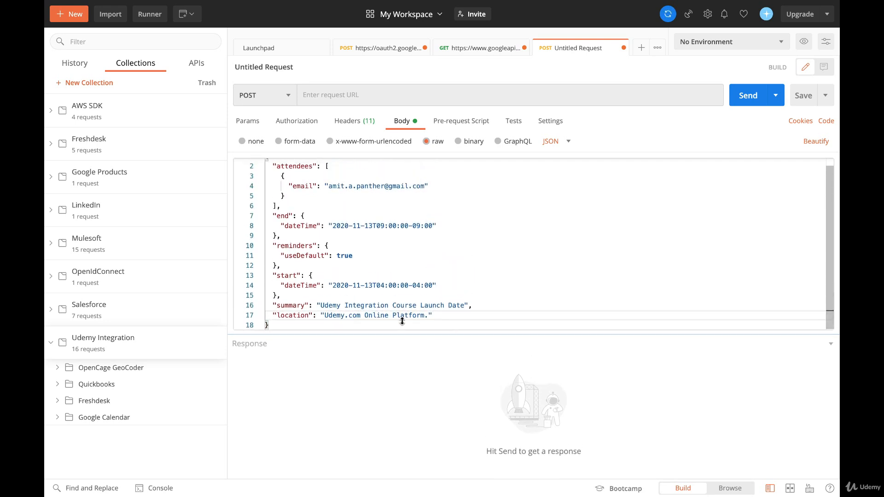
Step: Check the body's attendee e-mail, focus the empty URL field, and return to Notes
{"action": "double_click", "coordinate": [330, 186]}
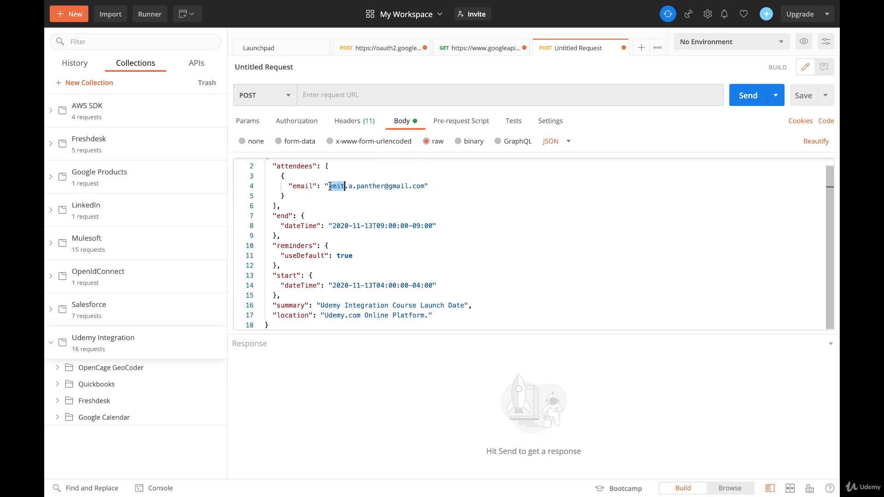
{"action": "left_click", "coordinate": [344, 226]}
{"action": "scroll", "coordinate": [345, 230], "scroll_direction": "up", "scroll_amount": 1}
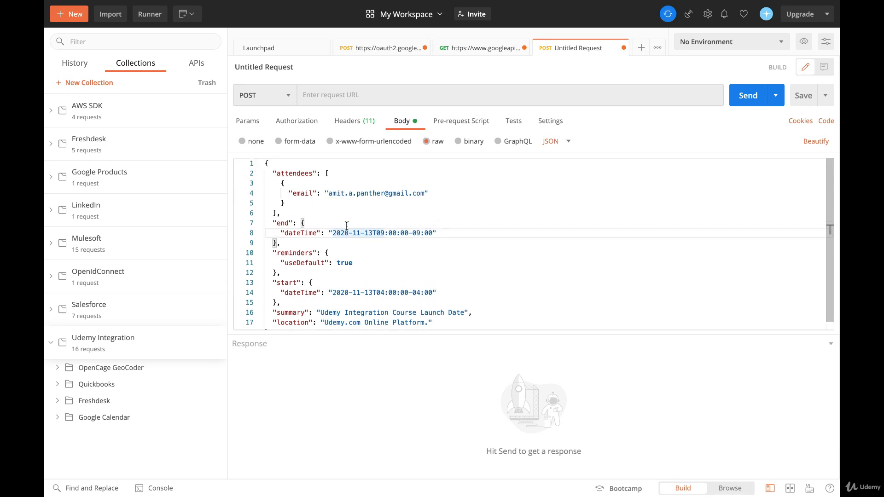
{"action": "left_click", "coordinate": [342, 94]}
{"action": "key", "text": "ctrl+Left"}
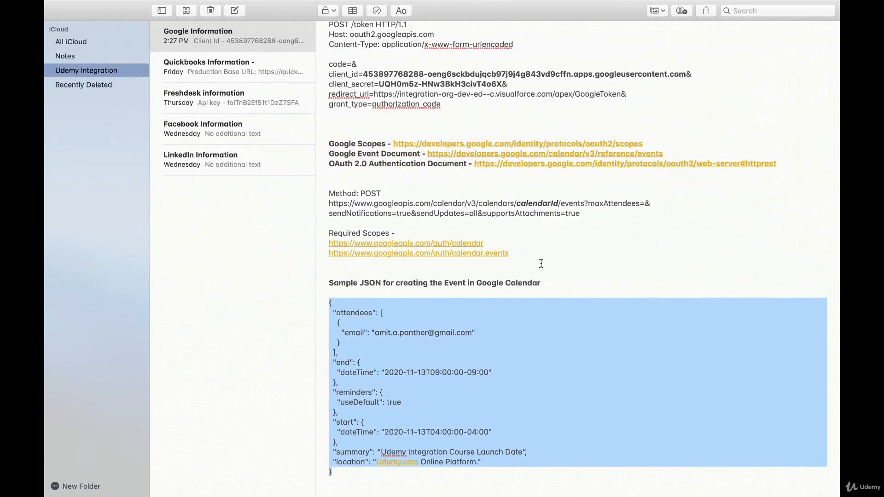
Step: Paste the Calendar events URL and replace its calendarId placeholder with the GET request's calendar ID
{"action": "left_click_drag", "start_coordinate": [584, 214], "coordinate": [327, 203]}
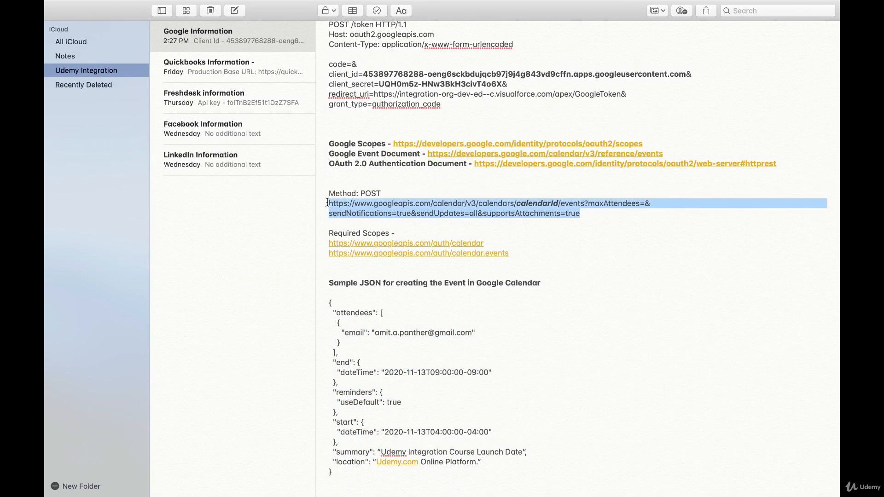
{"action": "key", "text": "ctrl+Right"}
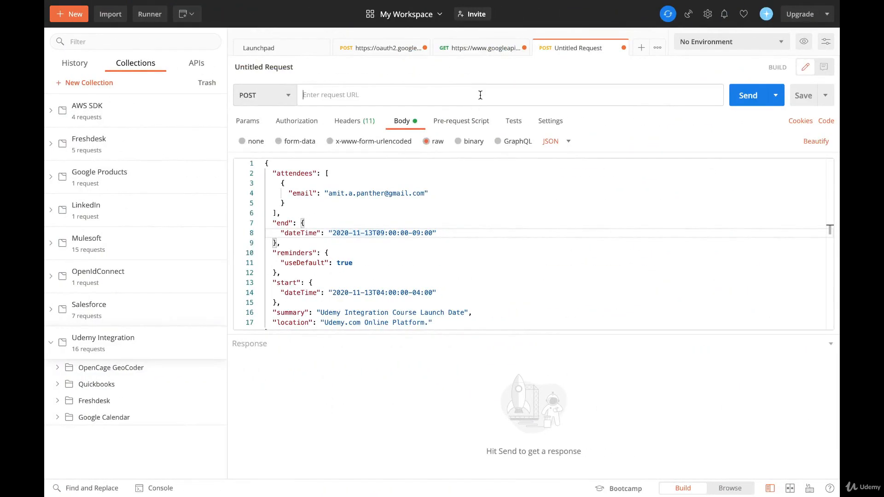
{"action": "type", "text": "https://www.googleapis.com/calendar/v3/calendars/calendarId/events?maxAttendees=&sendNotifications=true&sendUpdates=all&supportsAttachments=true"}
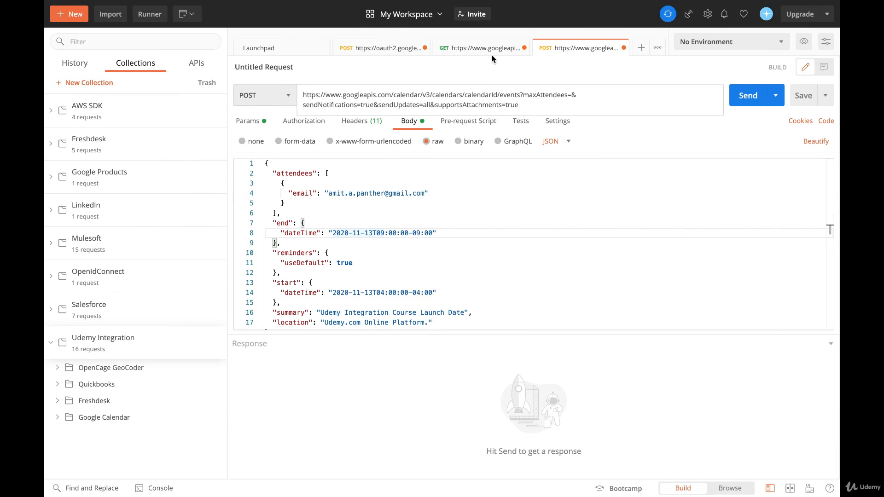
{"action": "left_click", "coordinate": [482, 50]}
{"action": "left_click_drag", "start_coordinate": [465, 95], "coordinate": [561, 94]}
{"action": "key", "text": "ctrl+c"}
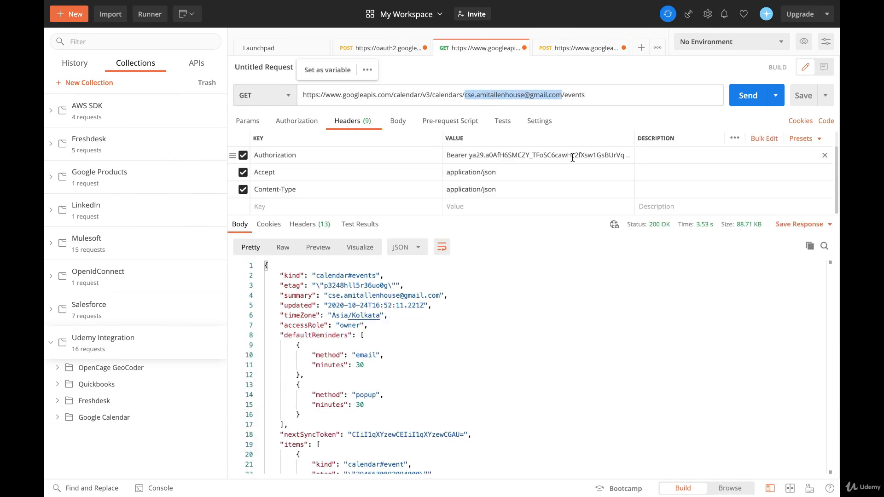
{"action": "left_click", "coordinate": [568, 51]}
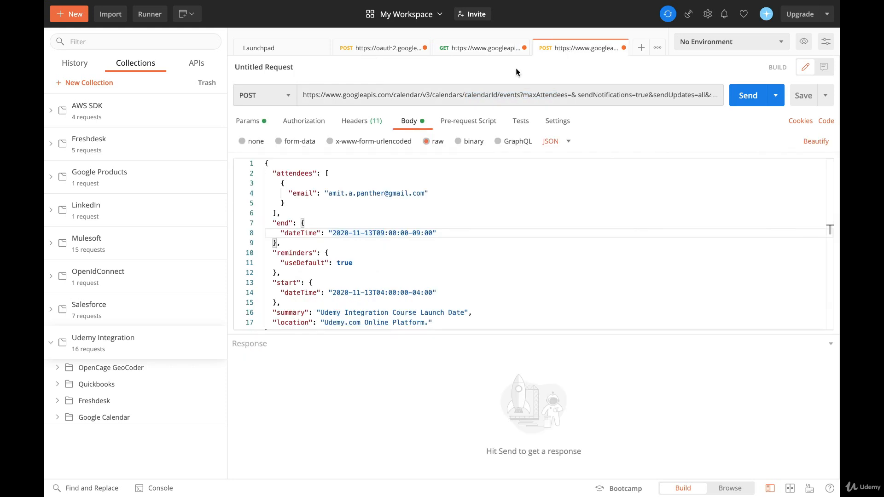
{"action": "double_click", "coordinate": [486, 94]}
{"action": "key", "text": "ctrl+v"}
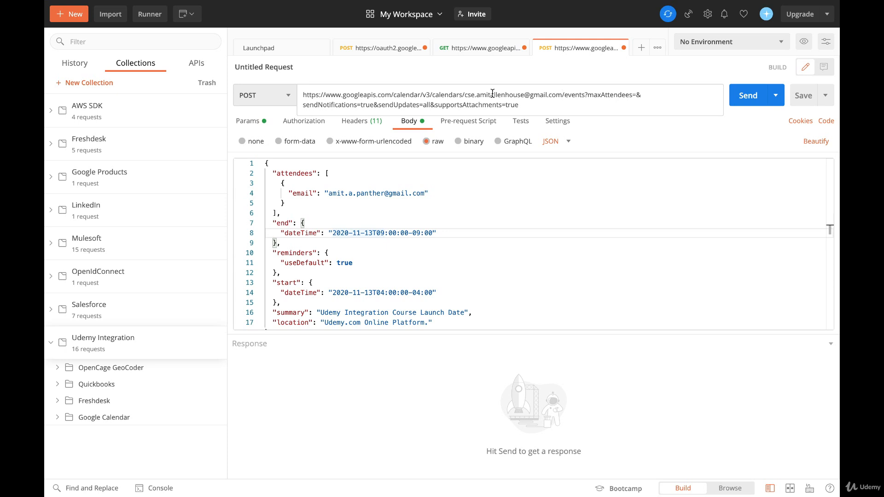
Step: Send the POST, which returns 400 Bad Request for the empty maxAttendees
{"action": "left_click", "coordinate": [755, 95]}
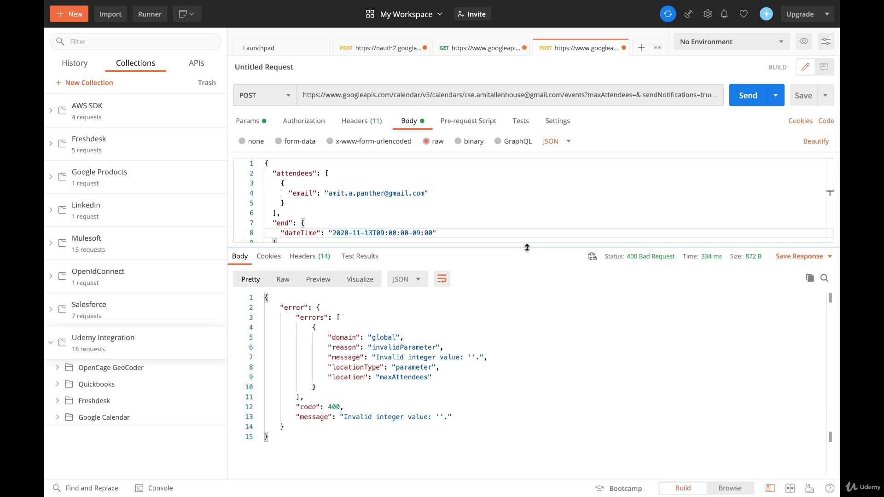
{"action": "left_click_drag", "start_coordinate": [528, 248], "coordinate": [528, 273]}
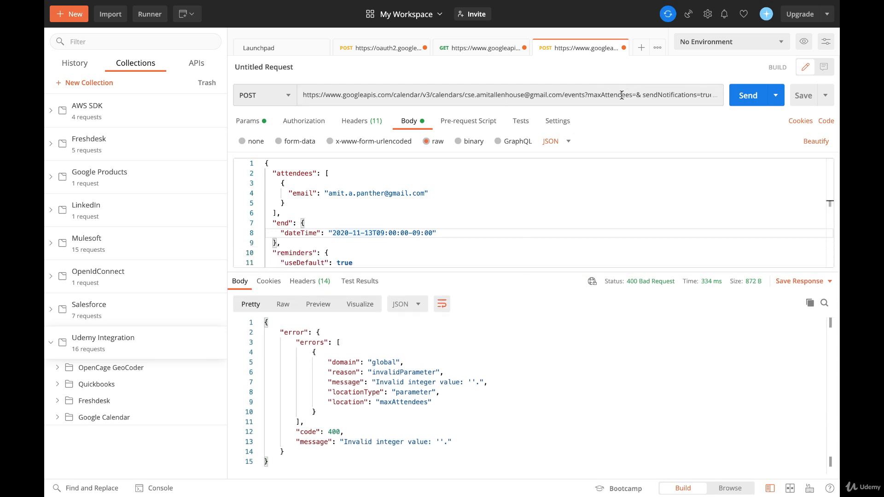
{"action": "left_click", "coordinate": [636, 95]}
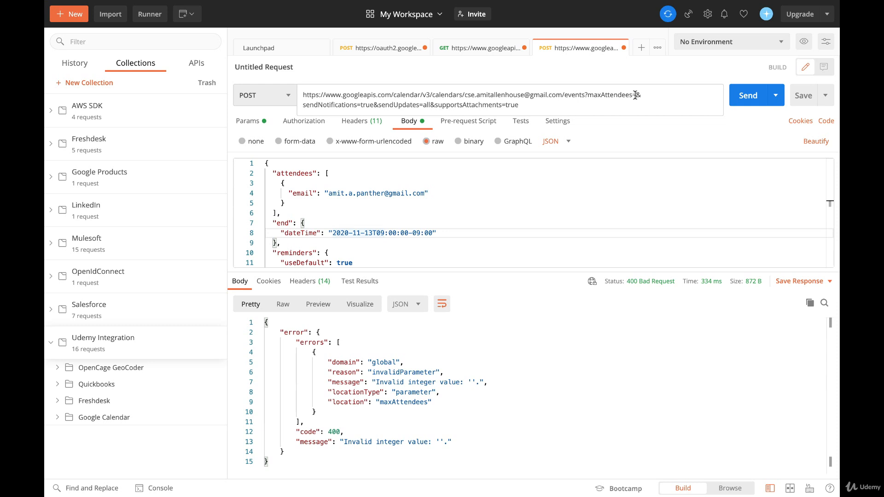
Step: Set maxAttendees to 100 and resend, receiving 200 OK
{"action": "type", "text": "100"}
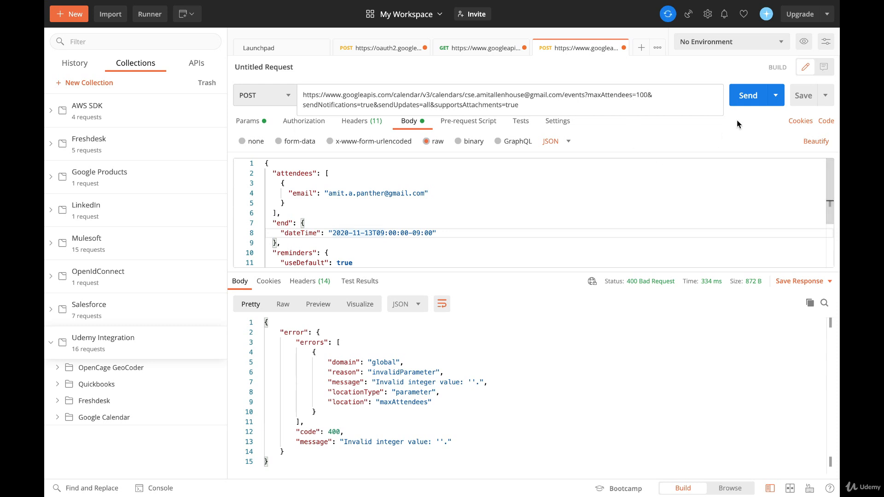
{"action": "left_click", "coordinate": [748, 96]}
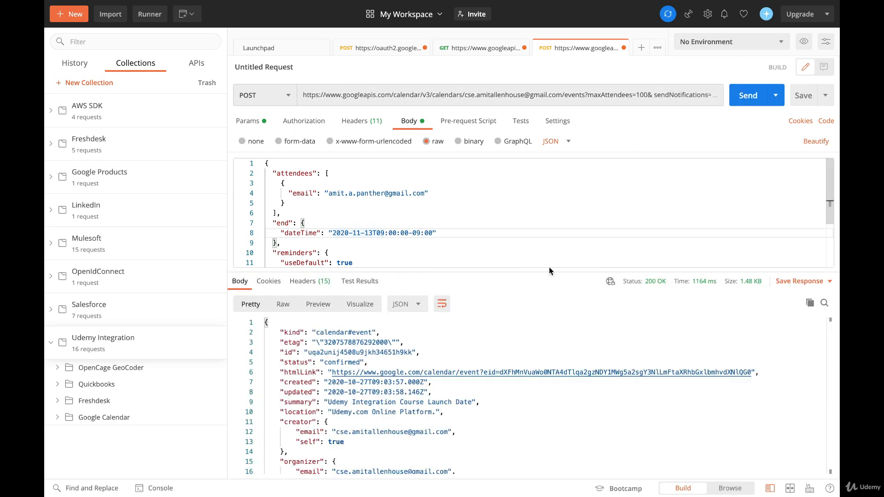
{"action": "left_click_drag", "start_coordinate": [553, 271], "coordinate": [553, 222]}
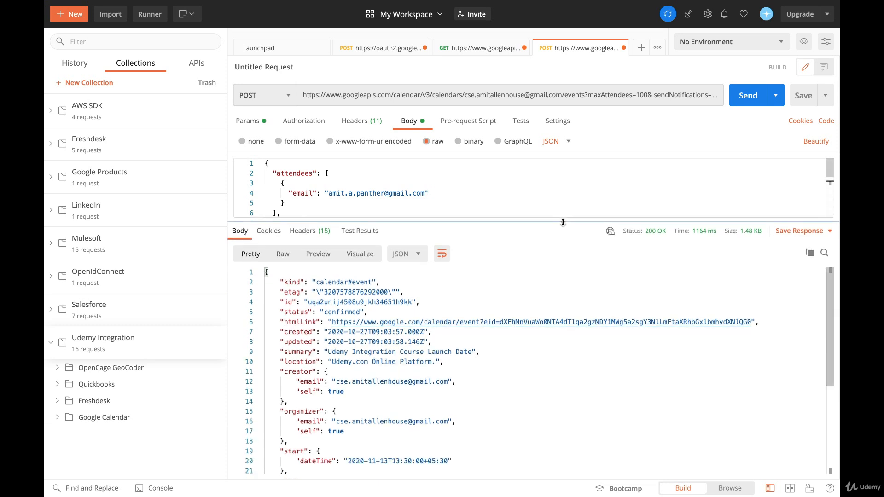
Step: Inspect the response's htmlLink and the attendee's needsAction responseStatus against the request body
{"action": "left_click_drag", "start_coordinate": [332, 322], "coordinate": [752, 322]}
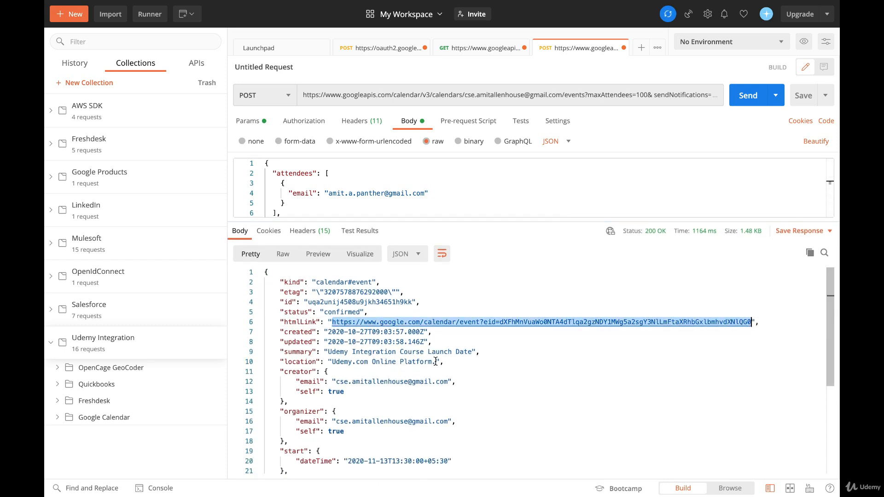
{"action": "scroll", "coordinate": [436, 361], "scroll_direction": "down", "scroll_amount": 5}
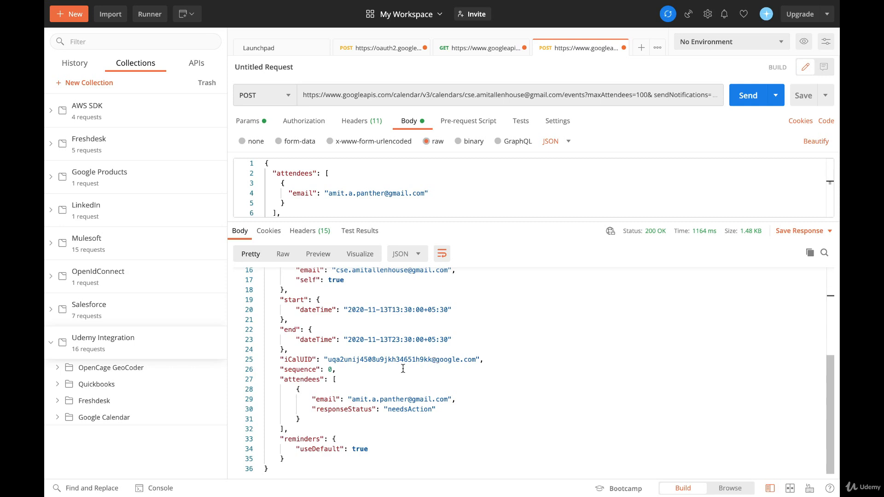
{"action": "left_click_drag", "start_coordinate": [293, 389], "coordinate": [317, 411]}
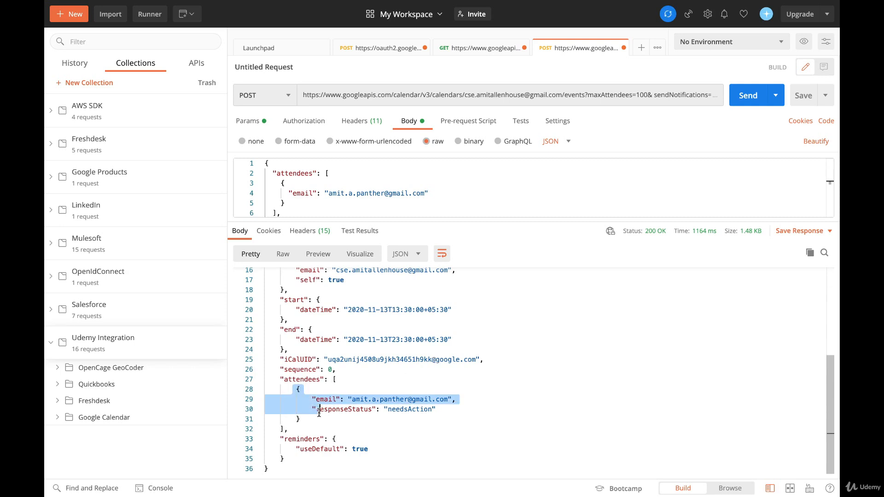
{"action": "double_click", "coordinate": [339, 410]}
{"action": "double_click", "coordinate": [398, 409]}
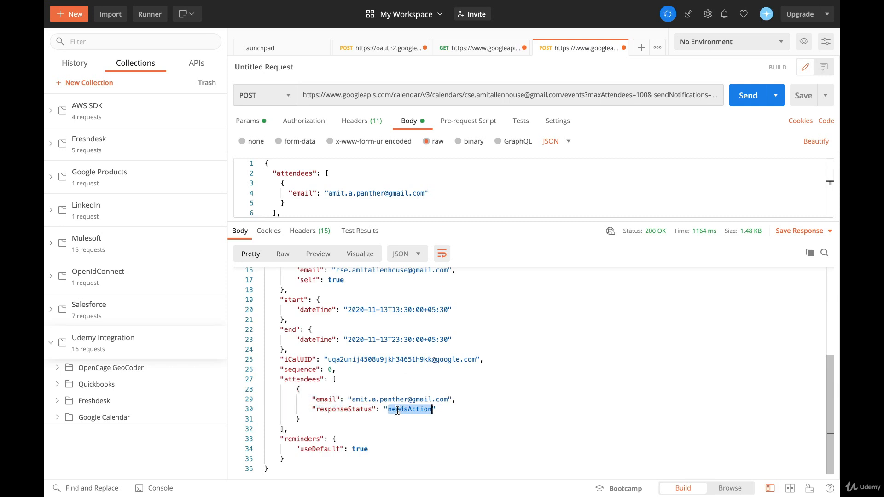
{"action": "left_click_drag", "start_coordinate": [353, 401], "coordinate": [447, 400]}
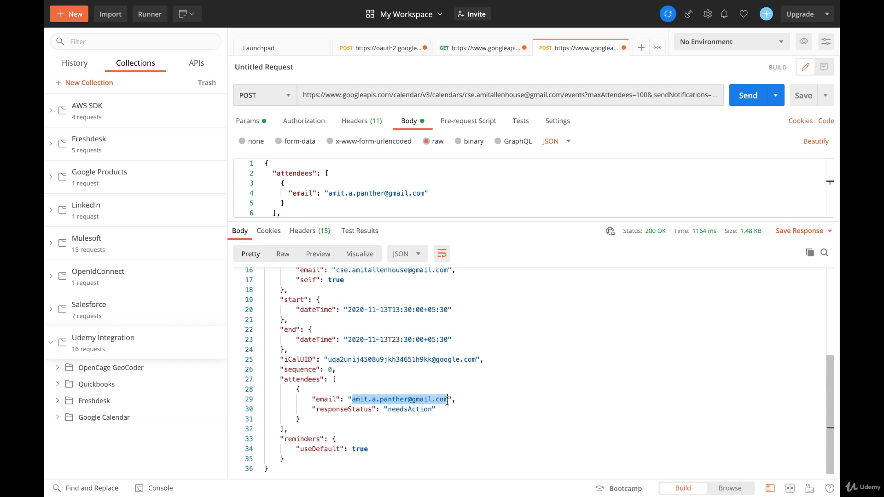
{"action": "scroll", "coordinate": [447, 400], "scroll_direction": "up", "scroll_amount": 5}
{"action": "left_click", "coordinate": [439, 193]}
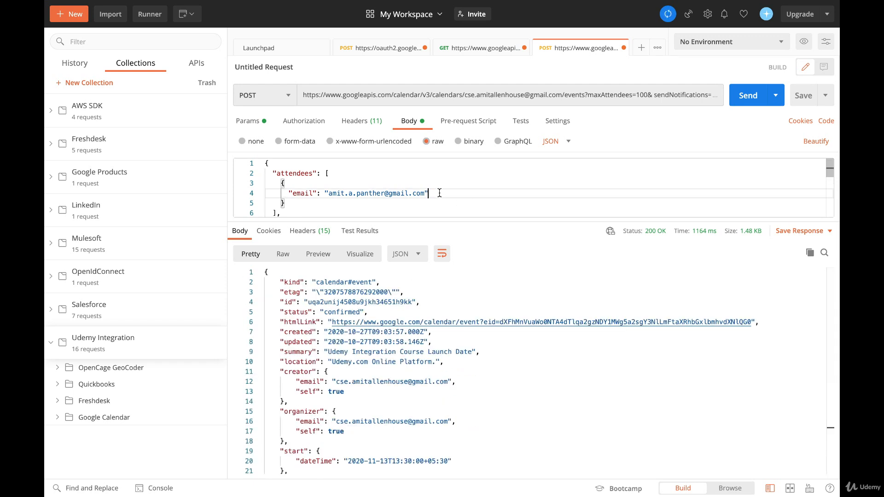
{"action": "left_click_drag", "start_coordinate": [468, 222], "coordinate": [472, 258]}
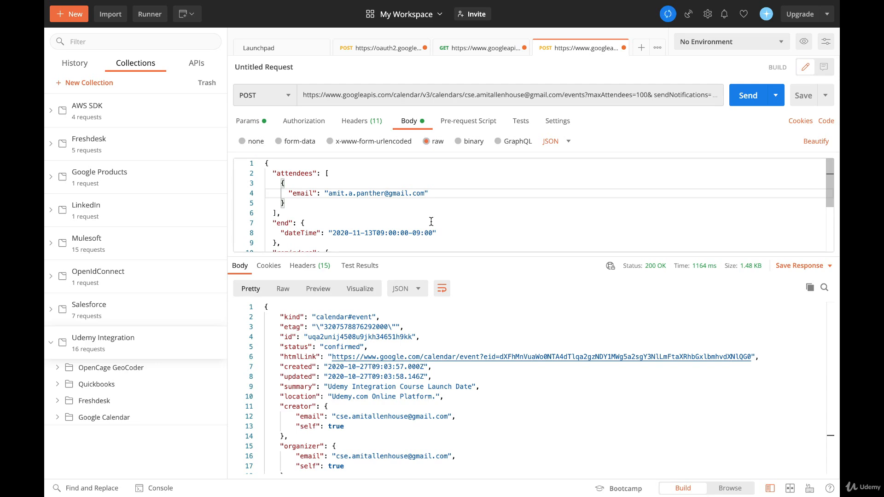
Step: In the Google Information note, delete the extra blank line below Step 1's links
{"action": "key", "text": "ctrl+Left"}
{"action": "scroll", "coordinate": [430, 168], "scroll_direction": "up", "scroll_amount": 5}
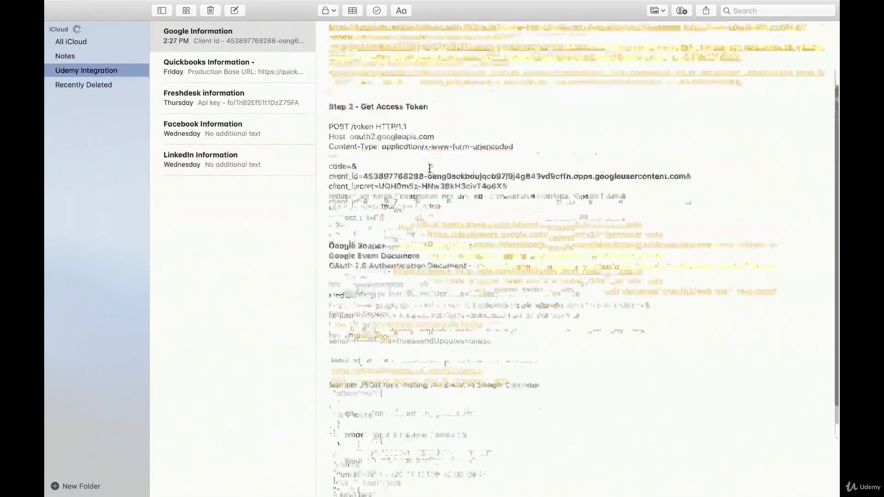
{"action": "scroll", "coordinate": [429, 168], "scroll_direction": "up", "scroll_amount": 3}
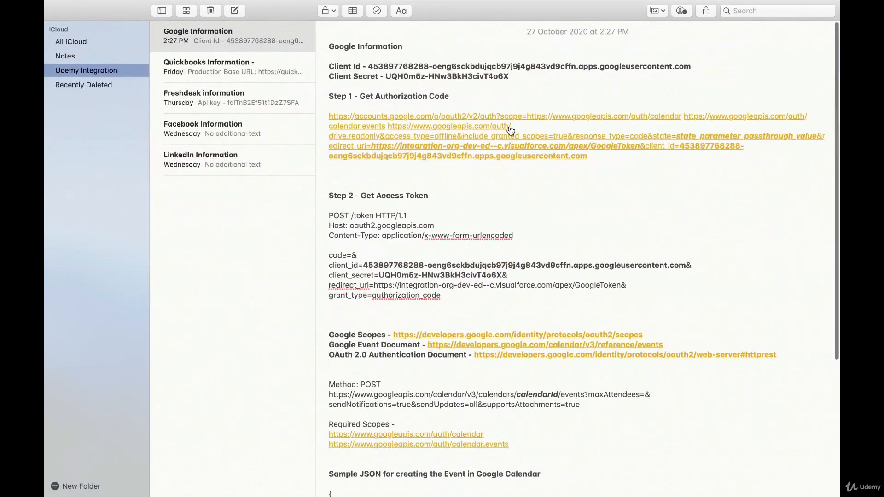
{"action": "left_click", "coordinate": [433, 180]}
{"action": "key", "text": "BackSpace"}
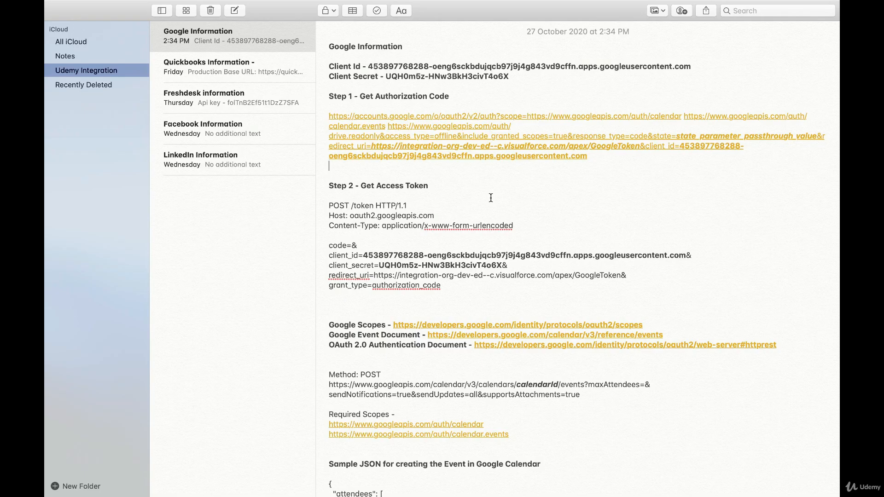
Step: Switch to Safari's Events: list reference and close the Try this API panel
{"action": "key", "text": "ctrl+Right"}
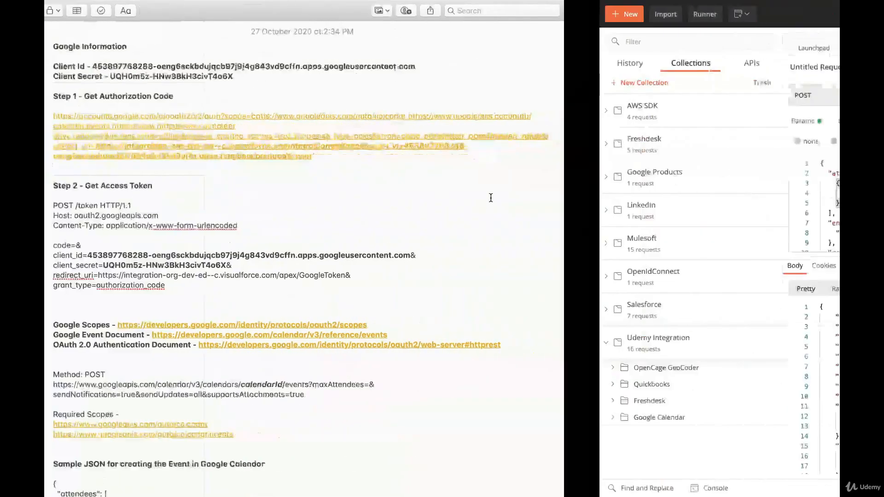
{"action": "key", "text": "ctrl+Right"}
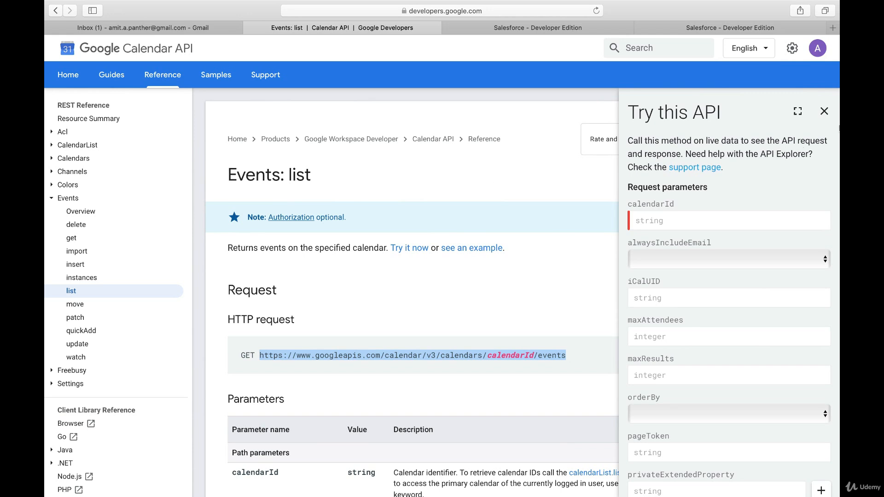
{"action": "left_click", "coordinate": [824, 111]}
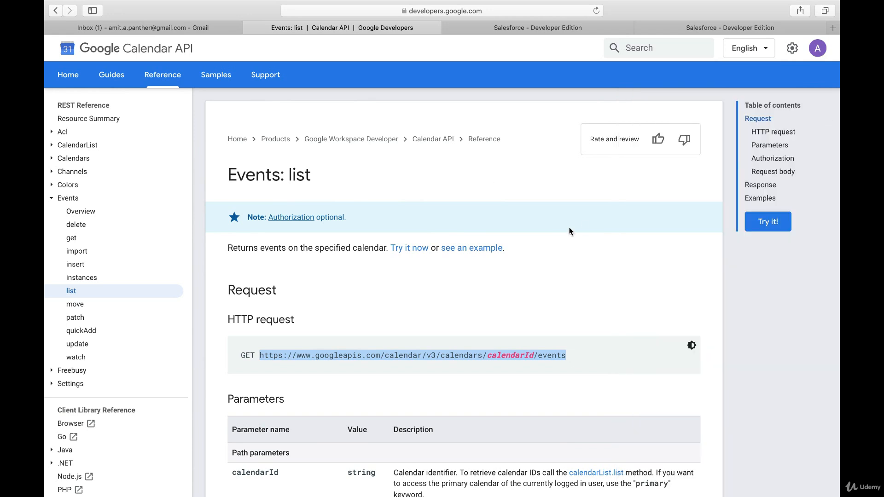